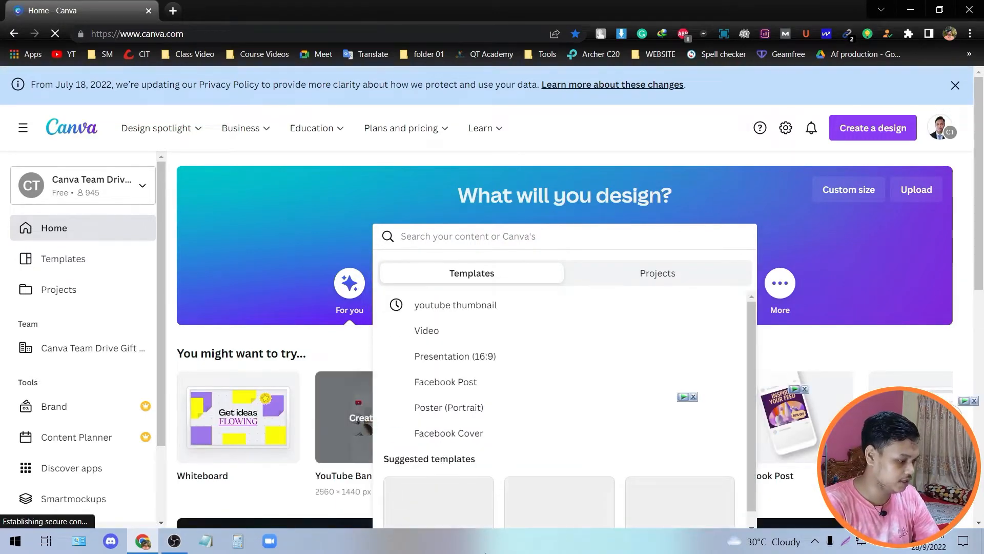
Search the templates for "youtube thumbnail" and create a blank YouTube Thumbnail design
click(520, 310)
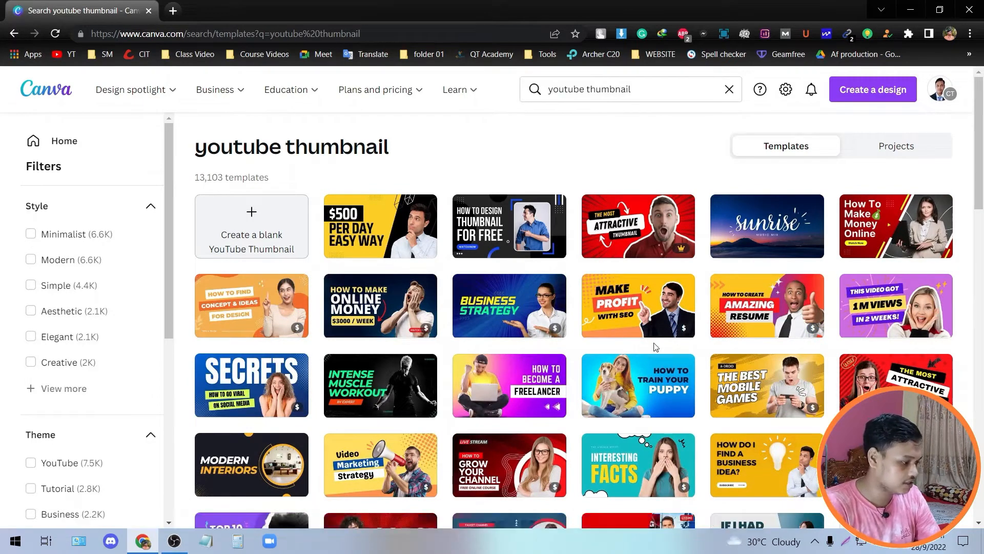
scroll(656, 347, down, 5)
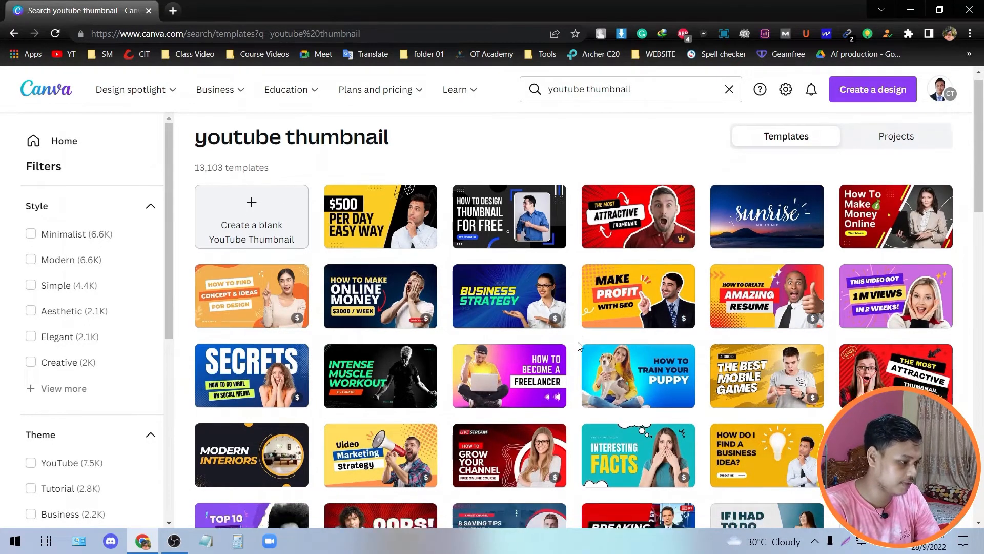
scroll(573, 324, down, 11)
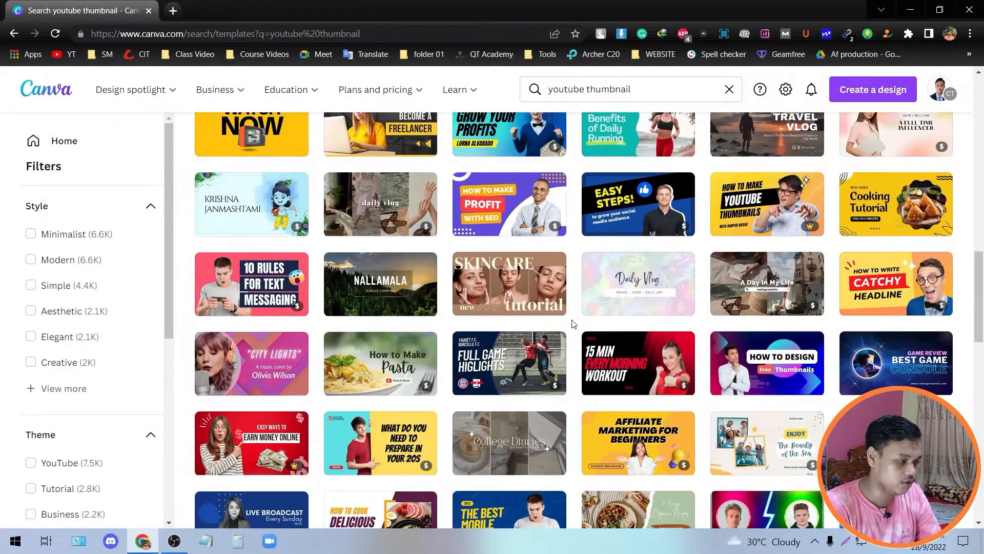
scroll(573, 324, up, 15)
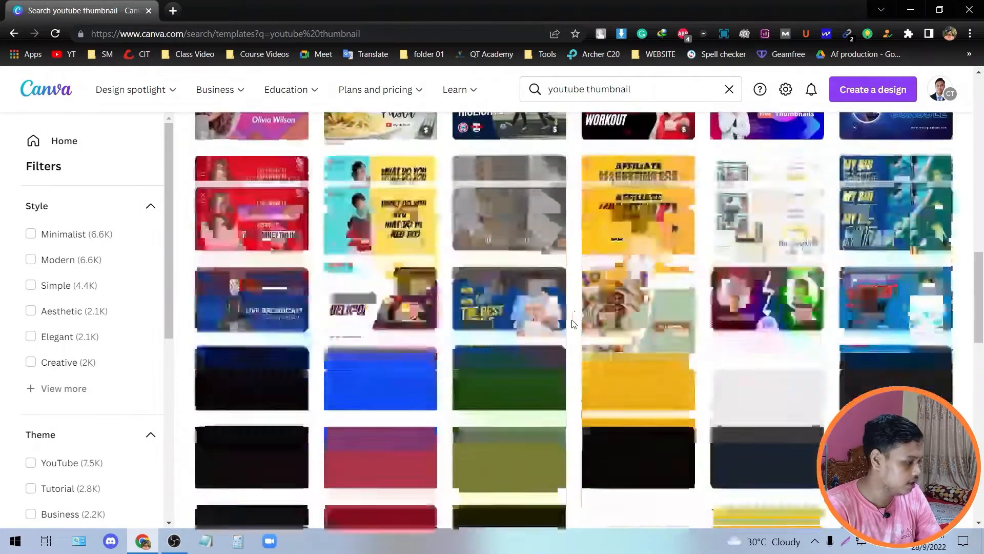
scroll(573, 324, up, 3)
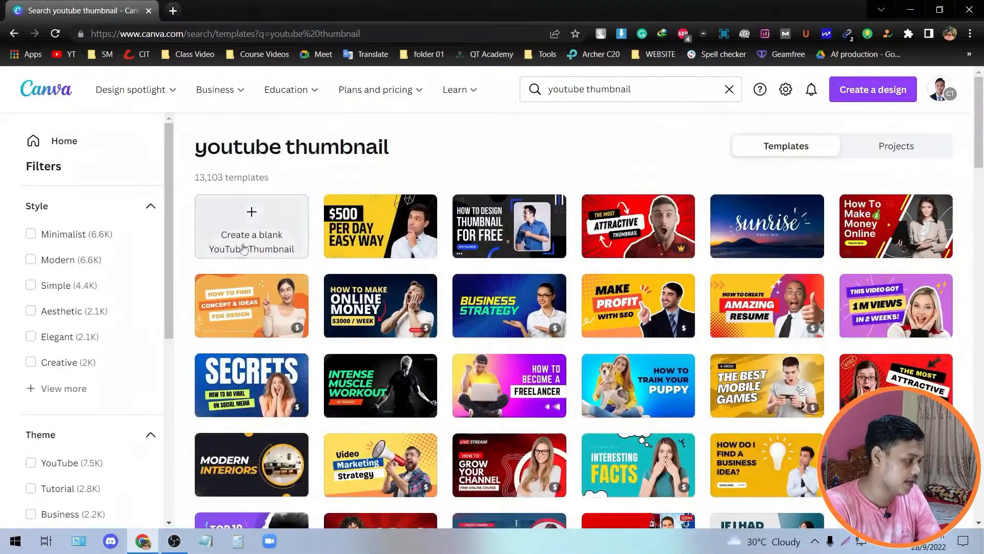
click(249, 212)
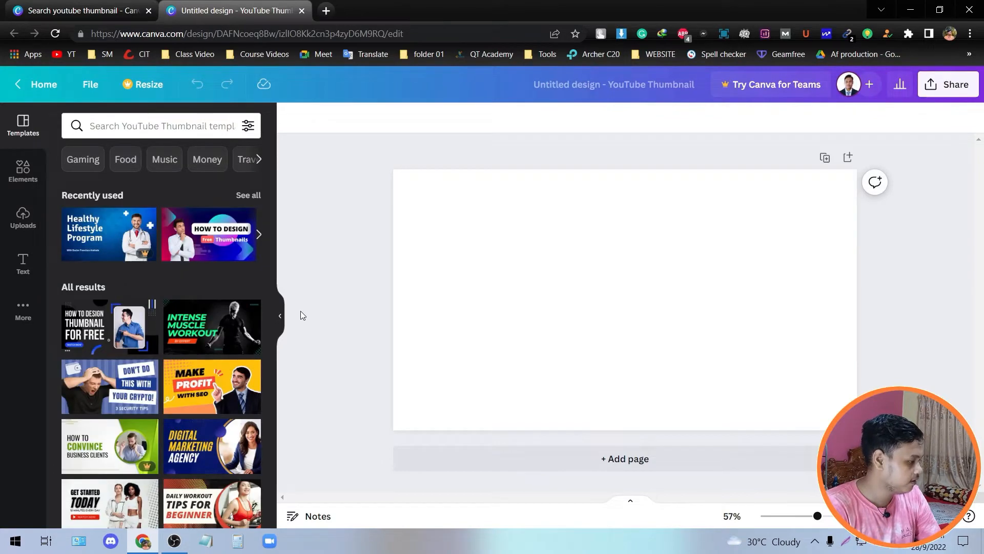
Add the uploaded photo of the turquoise and purple gaming desk setup and scale it to fill the whole page
click(24, 172)
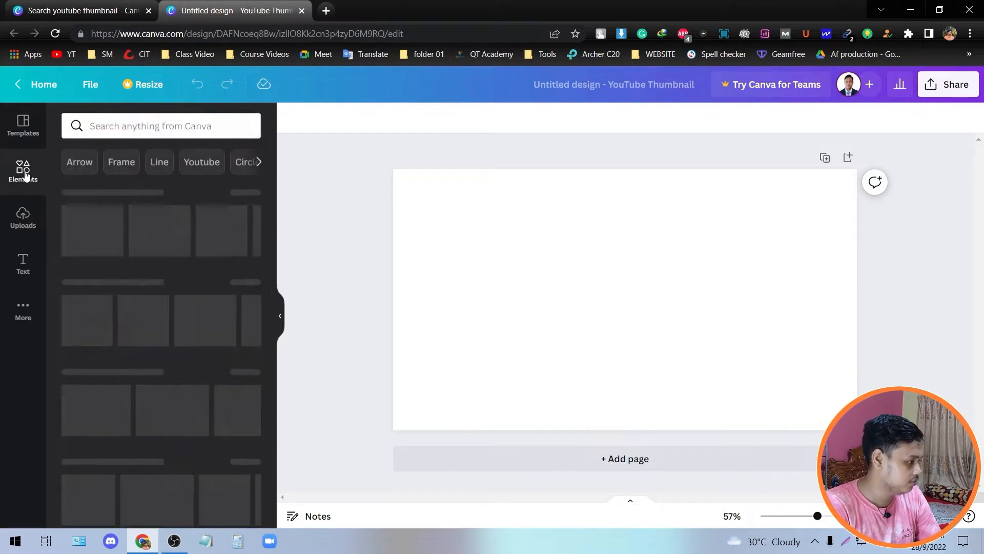
click(23, 217)
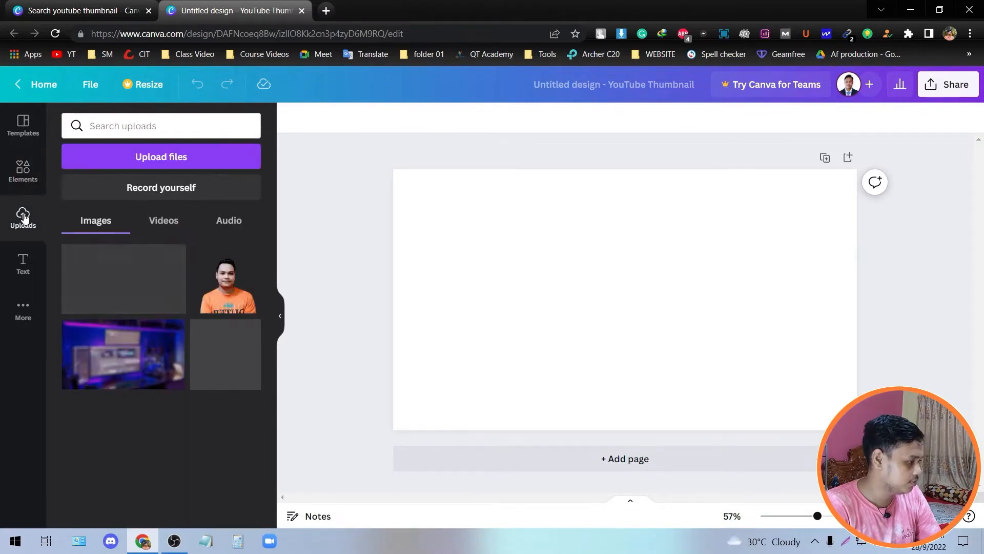
click(162, 162)
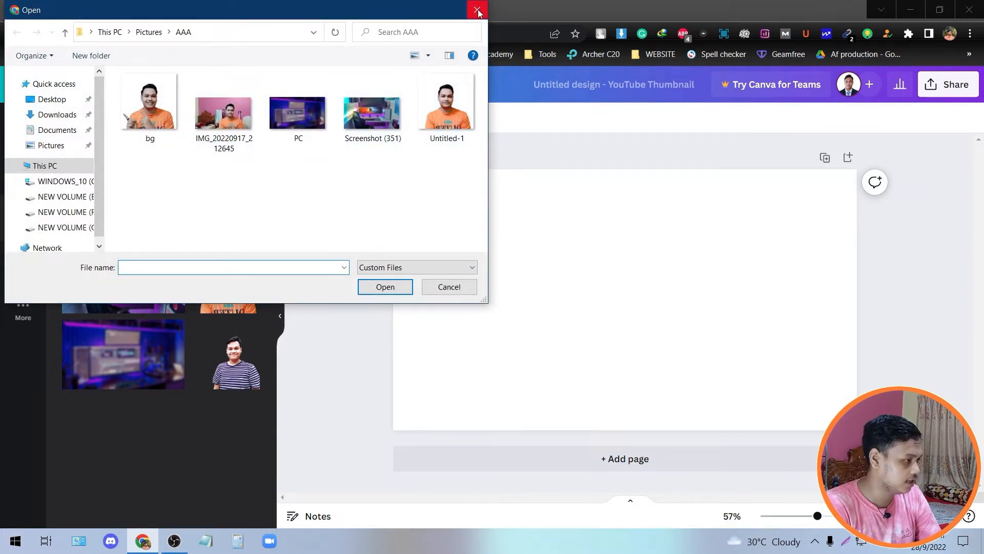
click(478, 11)
click(88, 273)
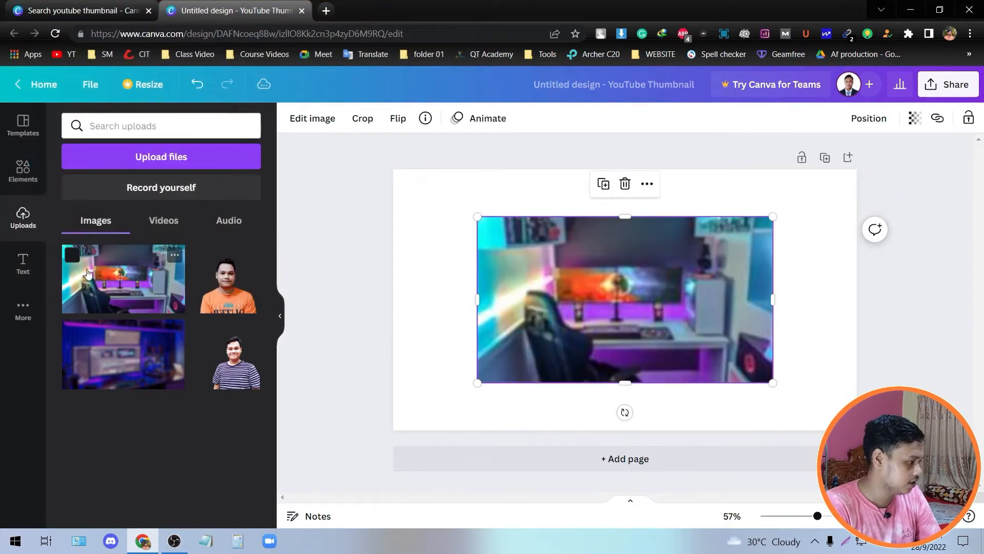
drag(618, 282, 534, 234)
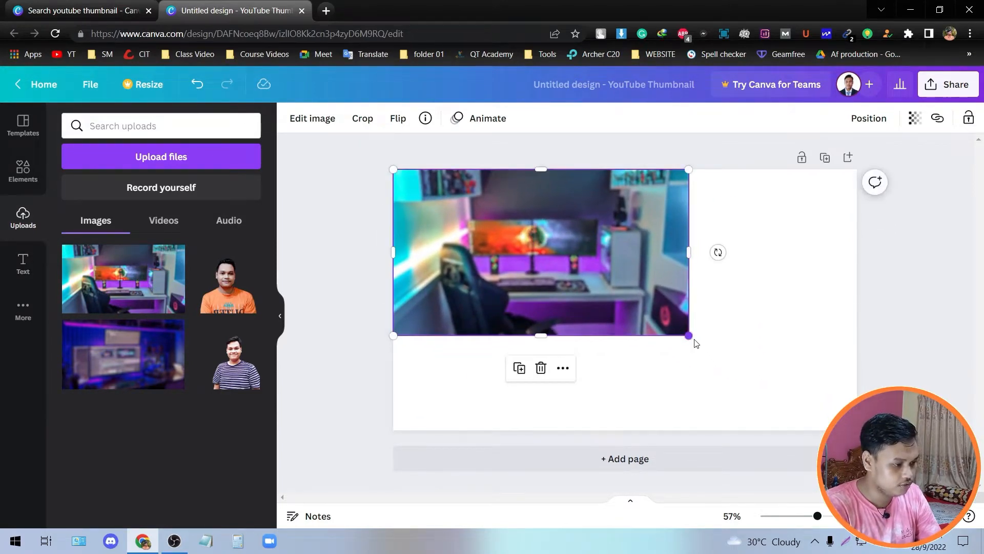
drag(695, 343, 857, 431)
click(336, 311)
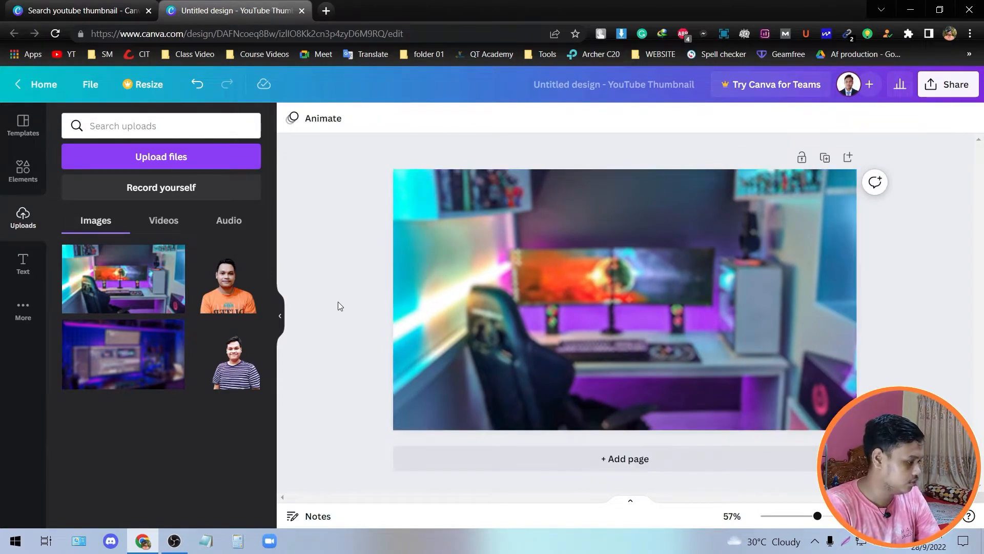
Add the uploaded orange-shirt portrait cutout, enlarge it and place it along the bottom edge in the right half of the page
click(228, 295)
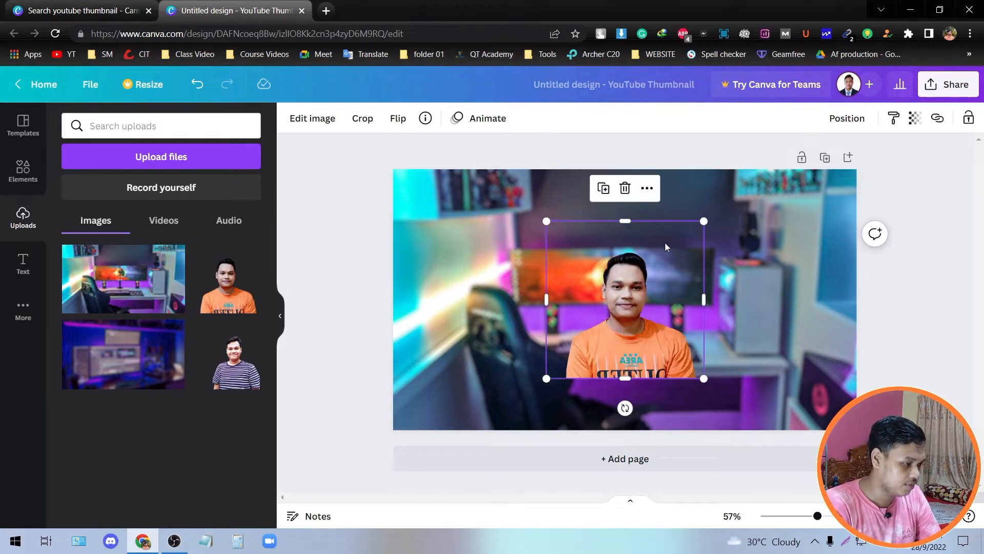
drag(706, 221, 807, 118)
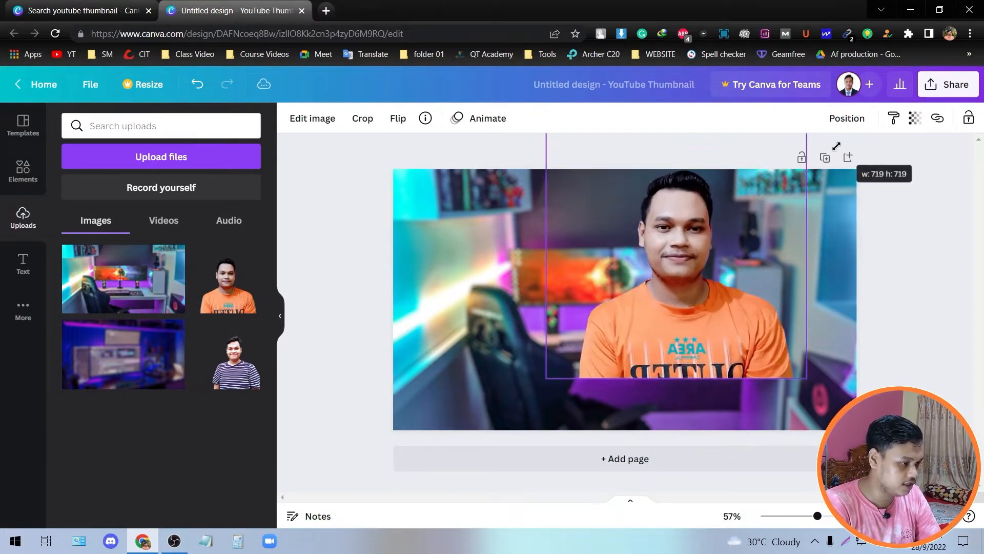
drag(665, 320, 725, 380)
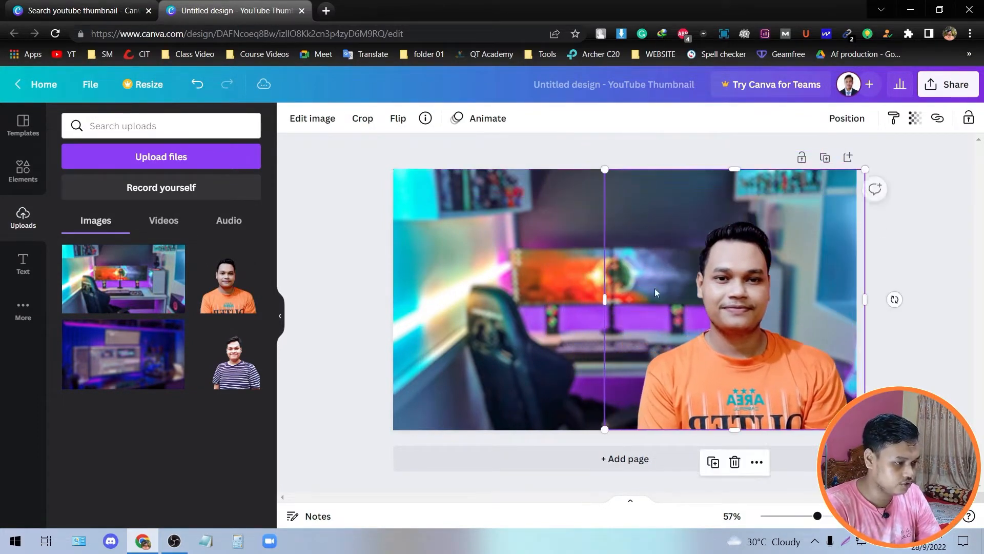
drag(605, 171, 589, 154)
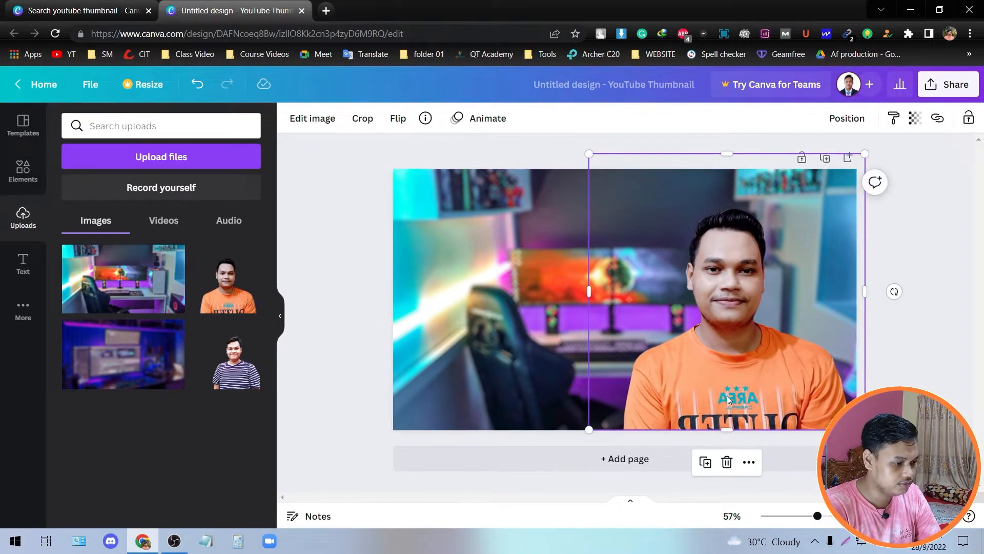
drag(727, 393, 734, 394)
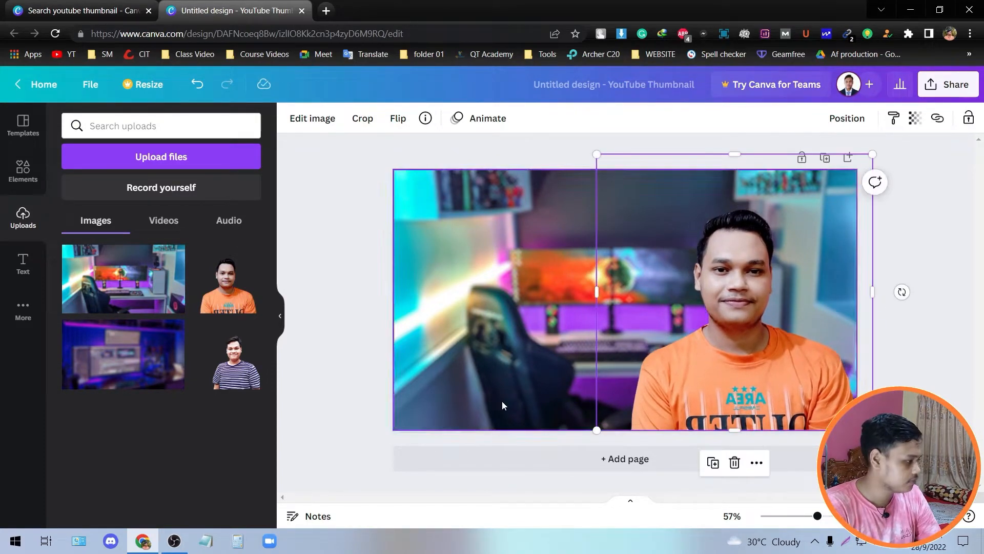
Add a bold heading reading "how to make YouTube thumbnail" on two lines and place it beside the portrait's head
click(23, 263)
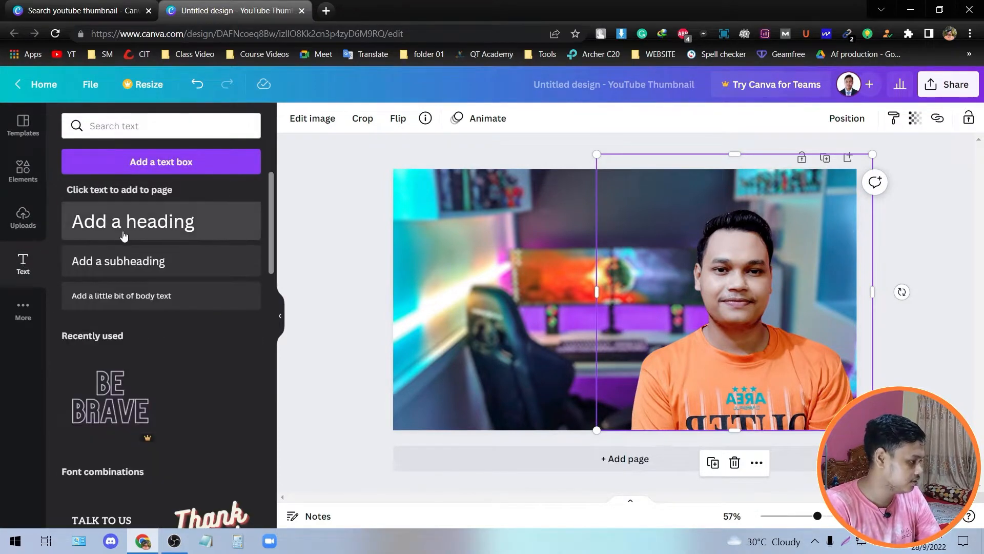
click(313, 326)
click(144, 231)
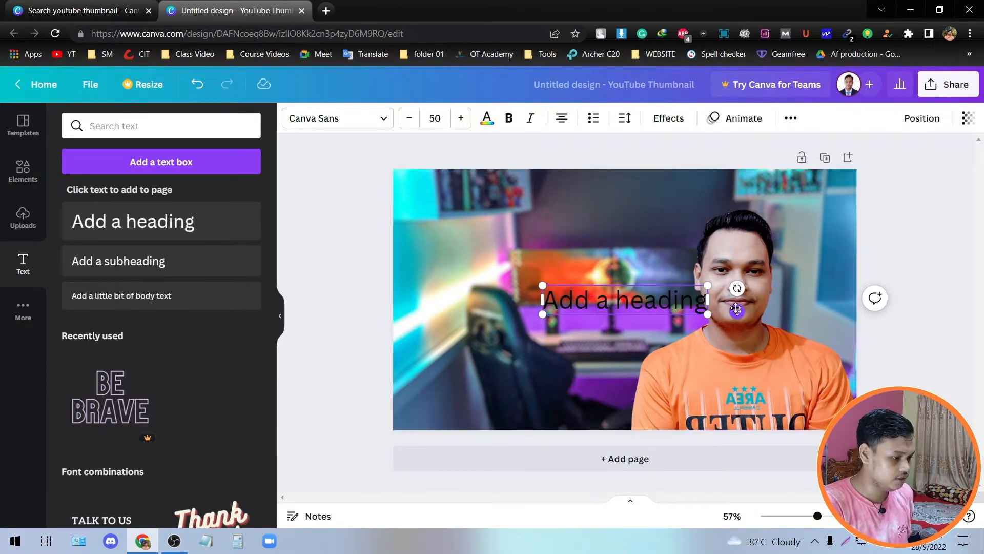
drag(736, 310, 618, 247)
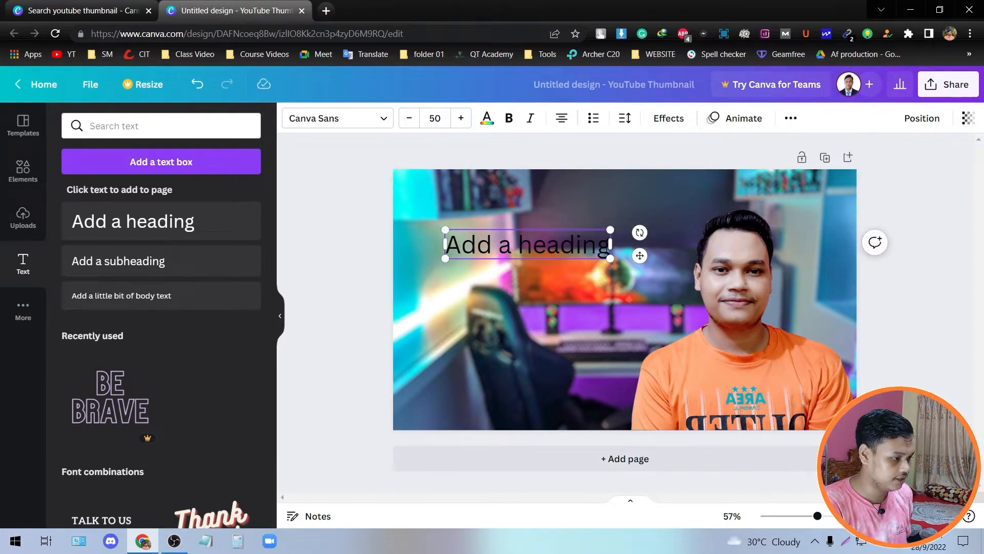
drag(445, 244, 531, 253)
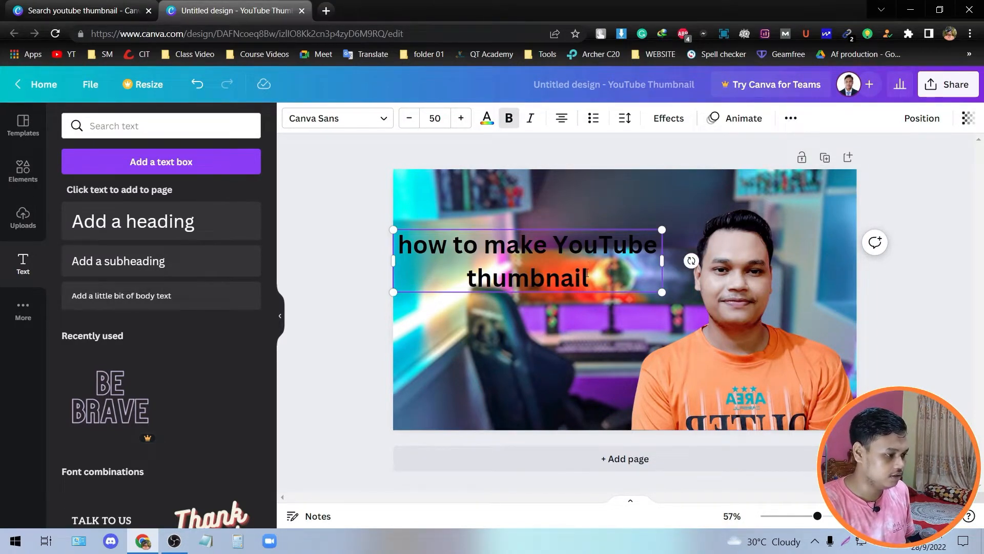
click(583, 361)
click(550, 244)
drag(613, 278, 653, 273)
Add a rounded square shape below the heading and fill it with white
click(23, 168)
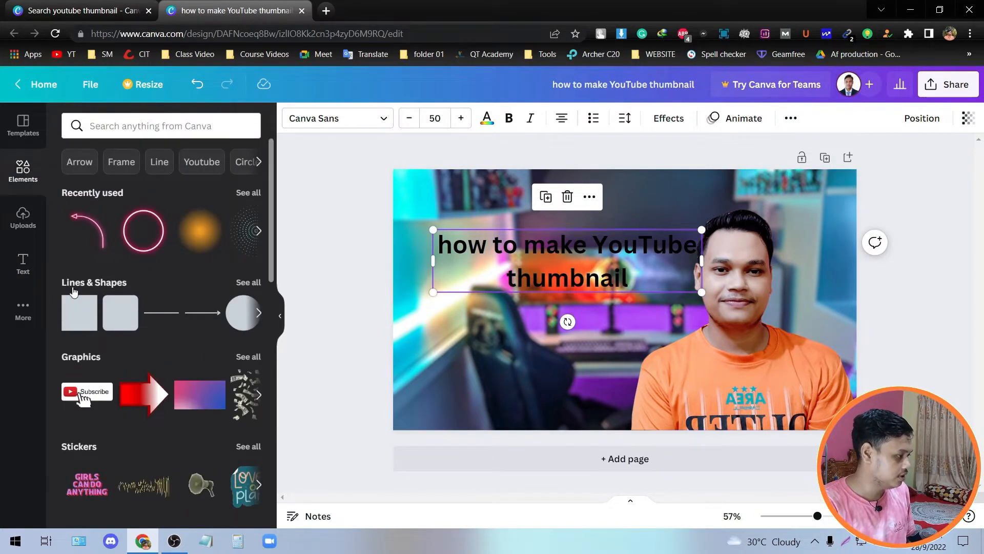
click(95, 322)
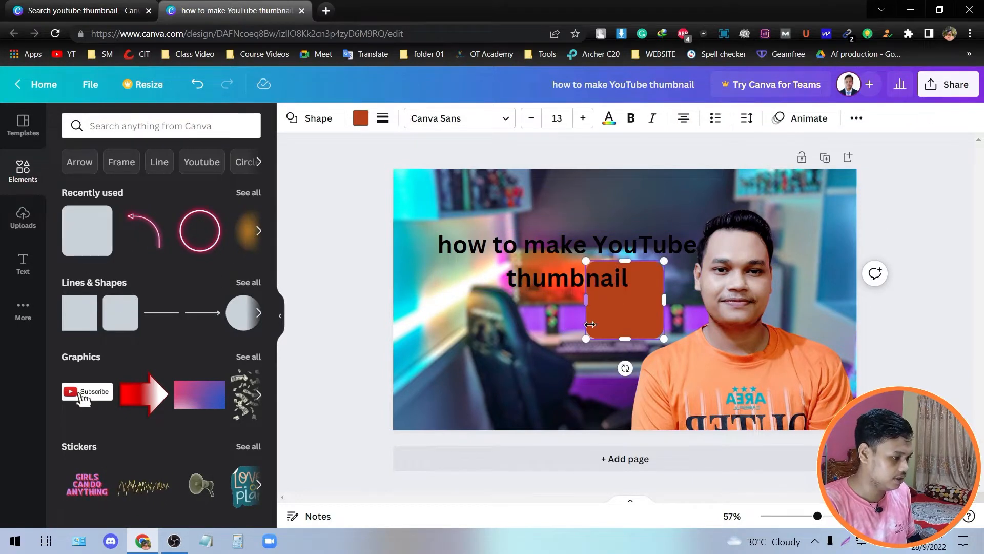
drag(607, 321, 536, 347)
click(490, 352)
click(559, 361)
click(361, 120)
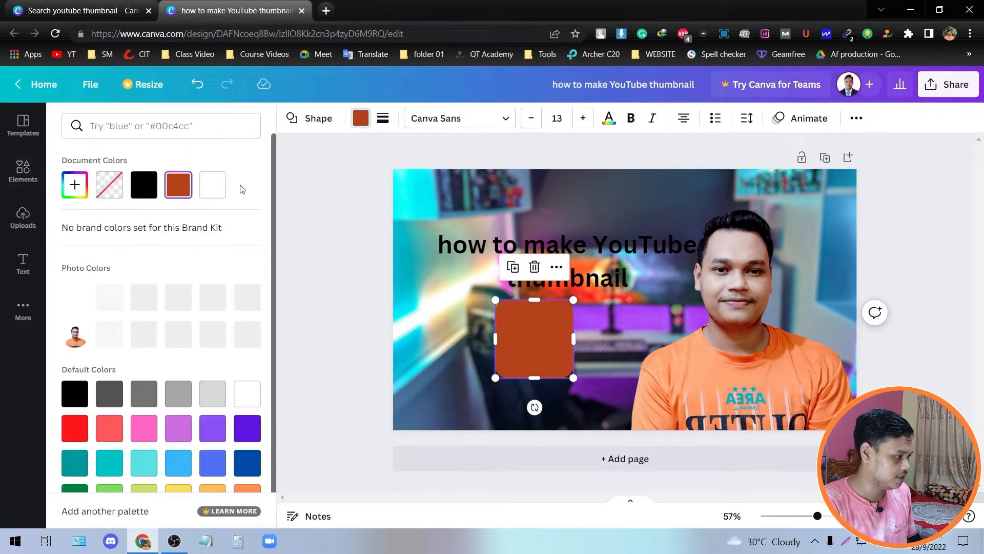
click(215, 193)
Reshape the white rounded square into a wide bar behind the heading's first line, "how to make YouTube"
drag(529, 356, 702, 247)
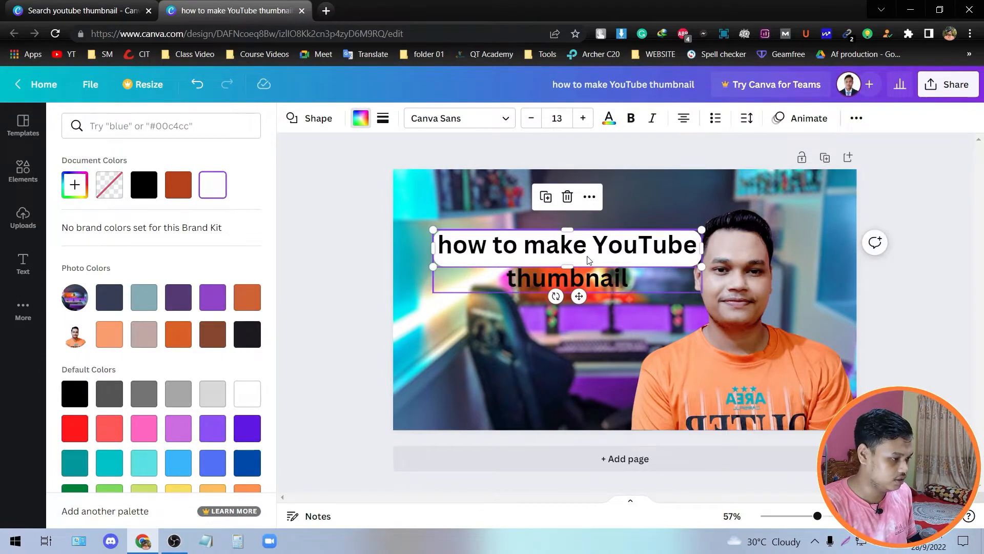
drag(579, 296, 579, 299)
drag(569, 224, 569, 225)
click(518, 366)
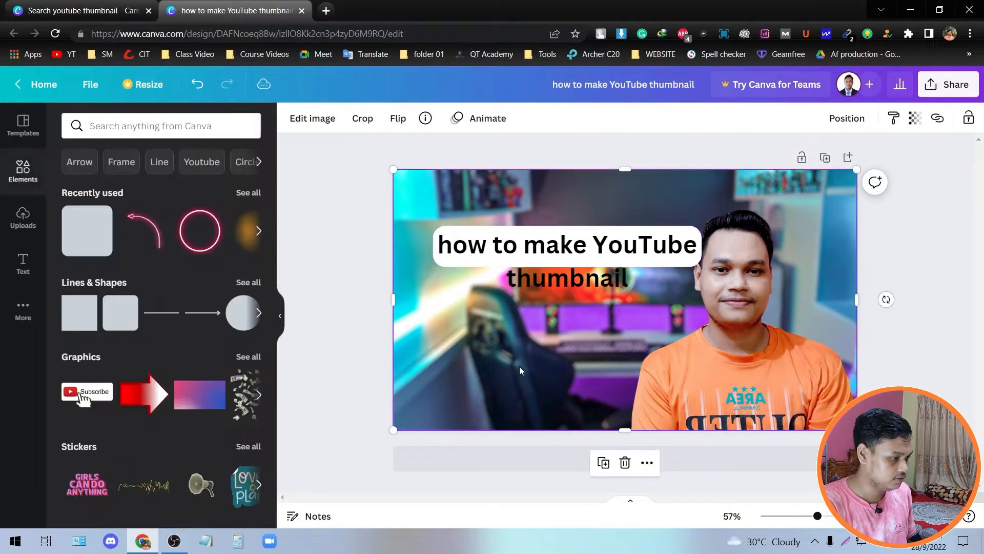
drag(511, 216, 518, 231)
key(ctrl+z)
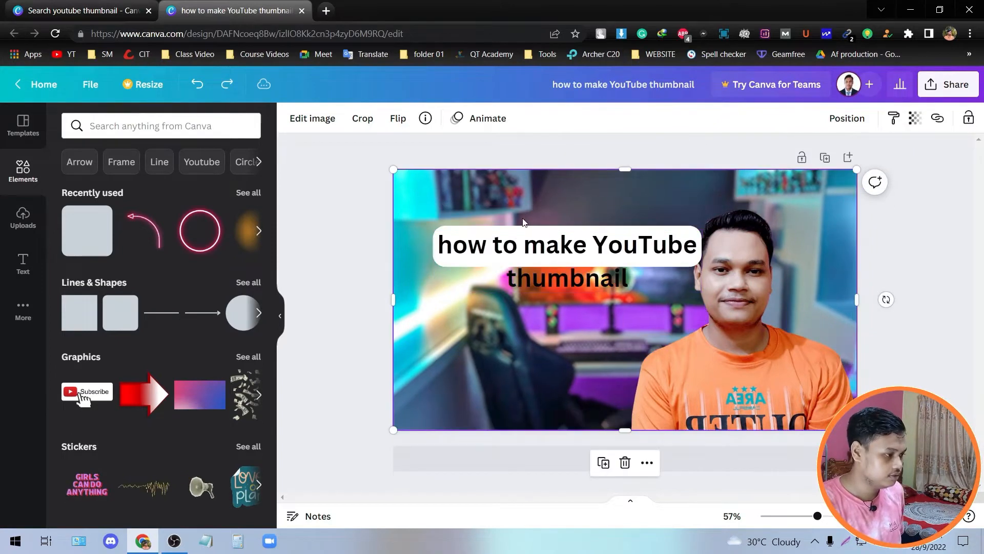
drag(527, 207, 525, 229)
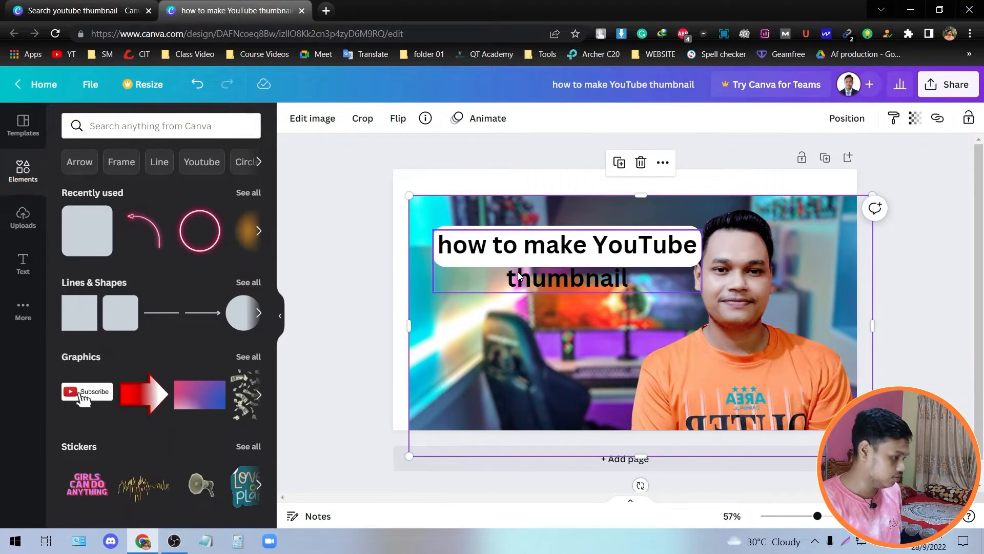
key(ctrl+z)
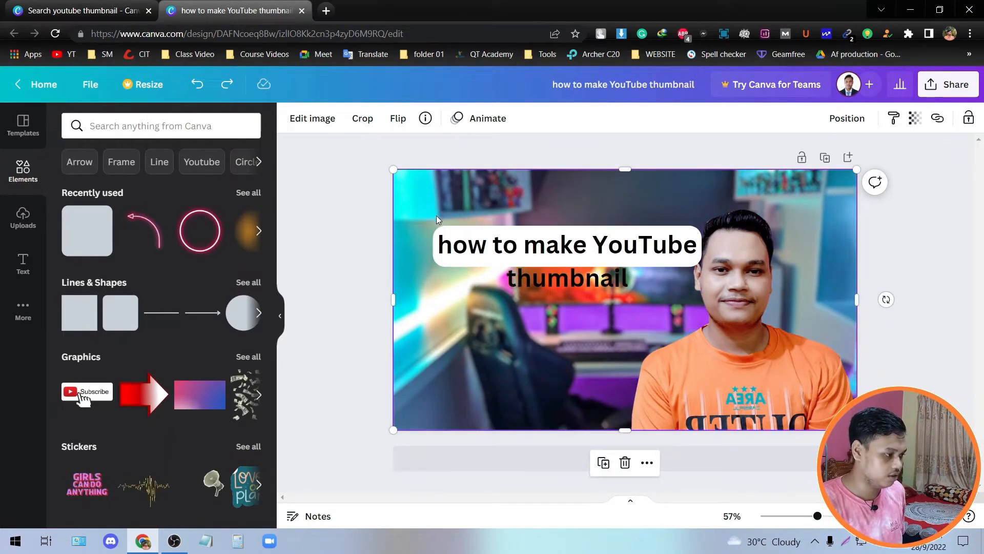
Lock the background photo, then enlarge the heading together with its white bar to font size 54 and shift both left
click(968, 119)
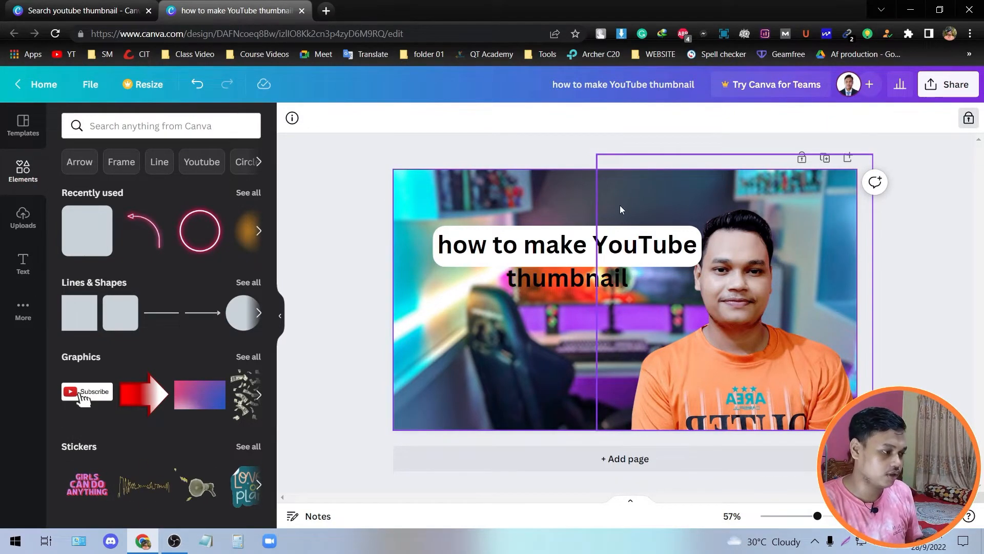
drag(584, 297, 556, 310)
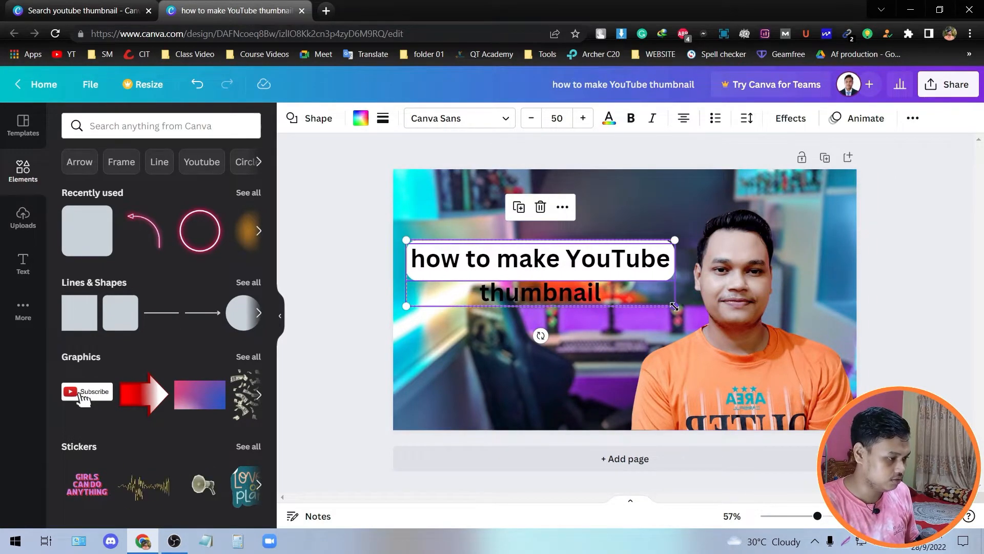
drag(675, 307, 696, 311)
mouse_move(578, 295)
mouse_down()
mouse_move(578, 266)
mouse_move(576, 276)
mouse_up()
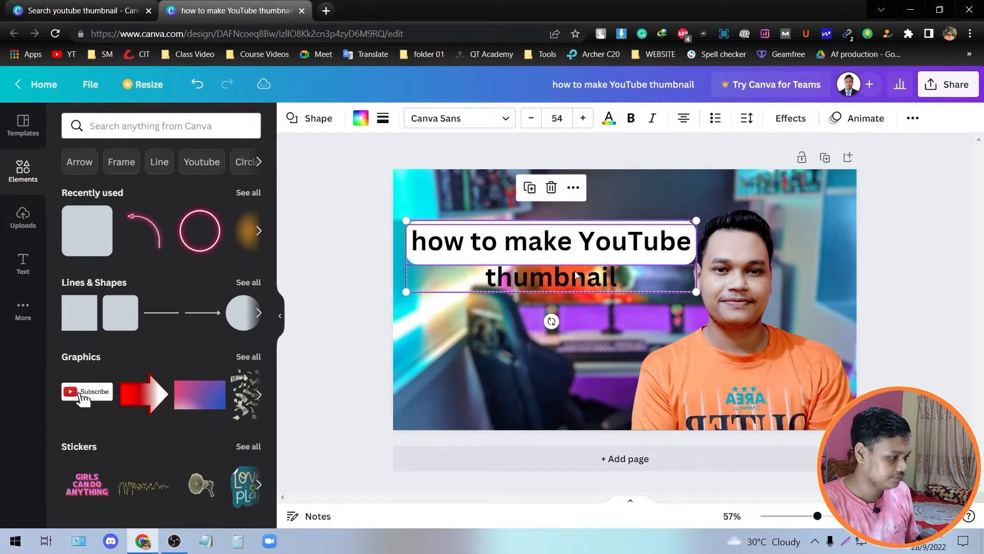
click(507, 301)
click(463, 260)
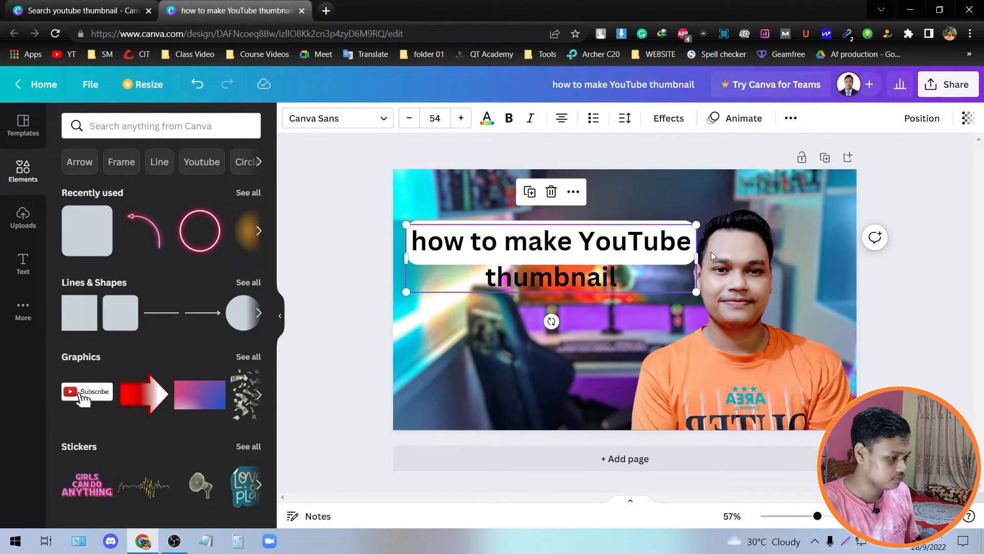
Add a second rounded square and reshape it into a short bar behind the heading's second line, "thumbnail"
click(122, 323)
click(368, 357)
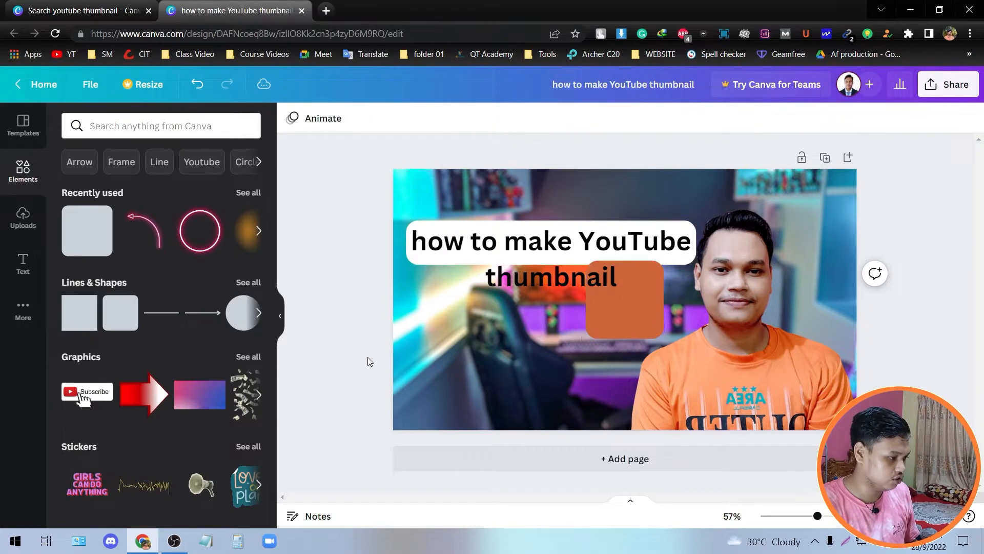
drag(630, 323, 625, 295)
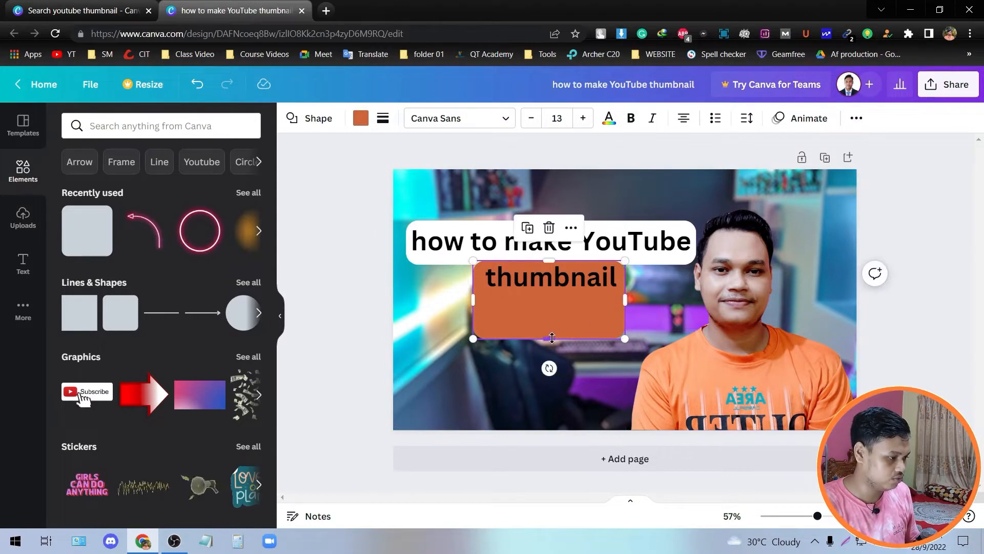
drag(552, 338, 552, 300)
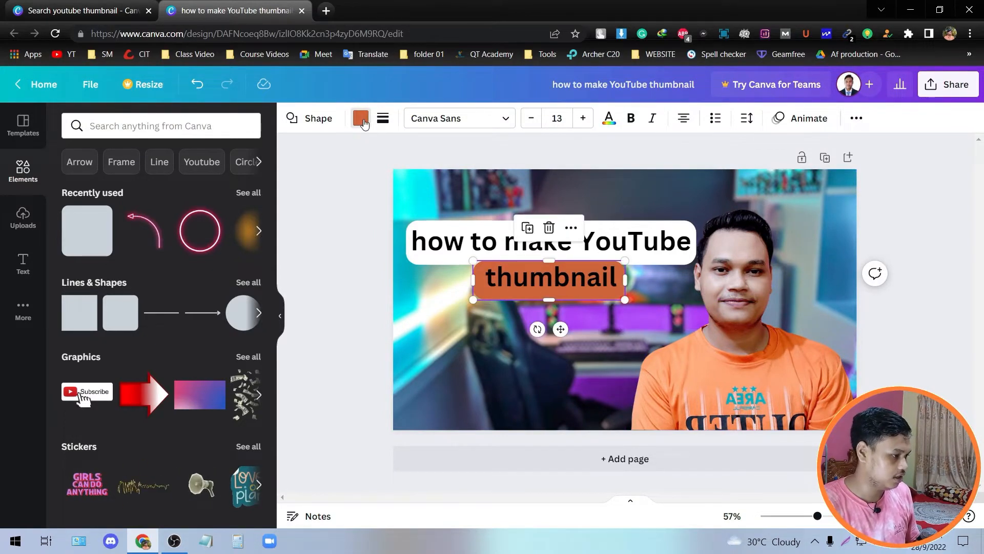
Fill the bar behind "thumbnail" with white
click(361, 119)
click(213, 184)
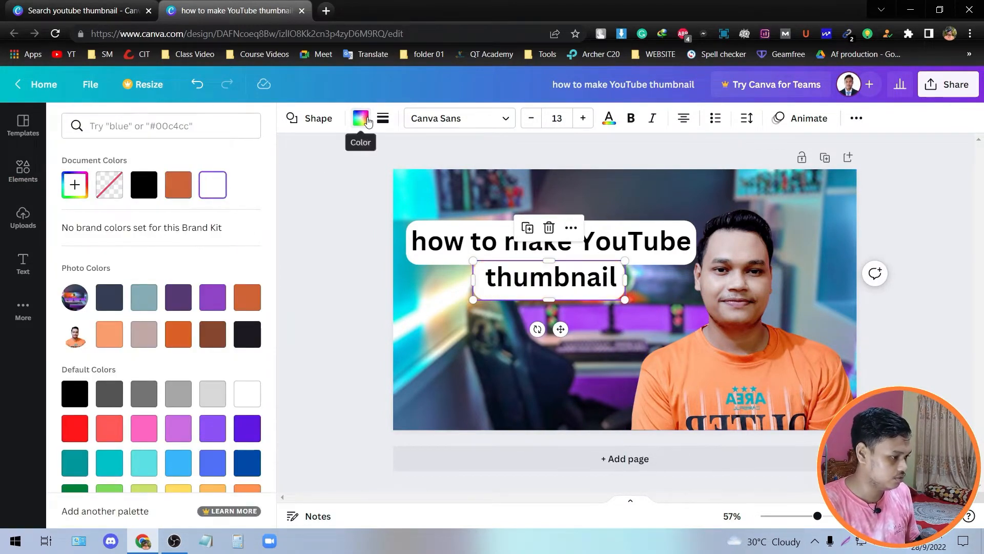
click(361, 118)
click(328, 245)
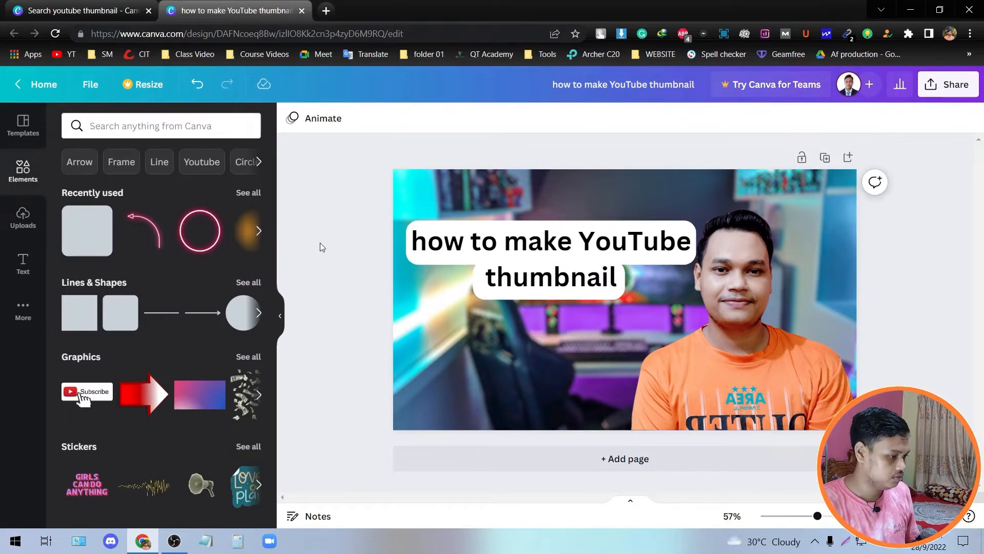
Change the font of the whole heading to Aileron Heavy
click(455, 250)
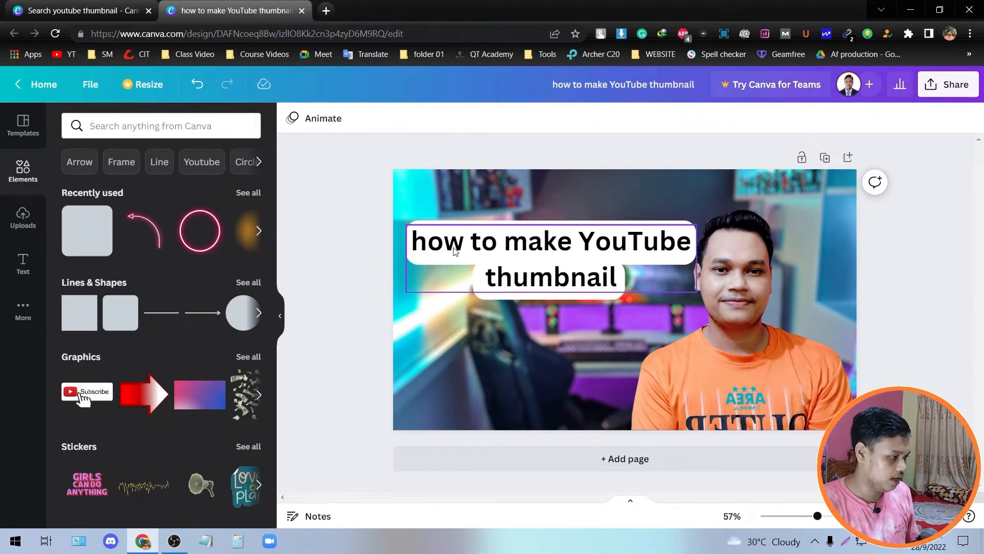
double_click(611, 279)
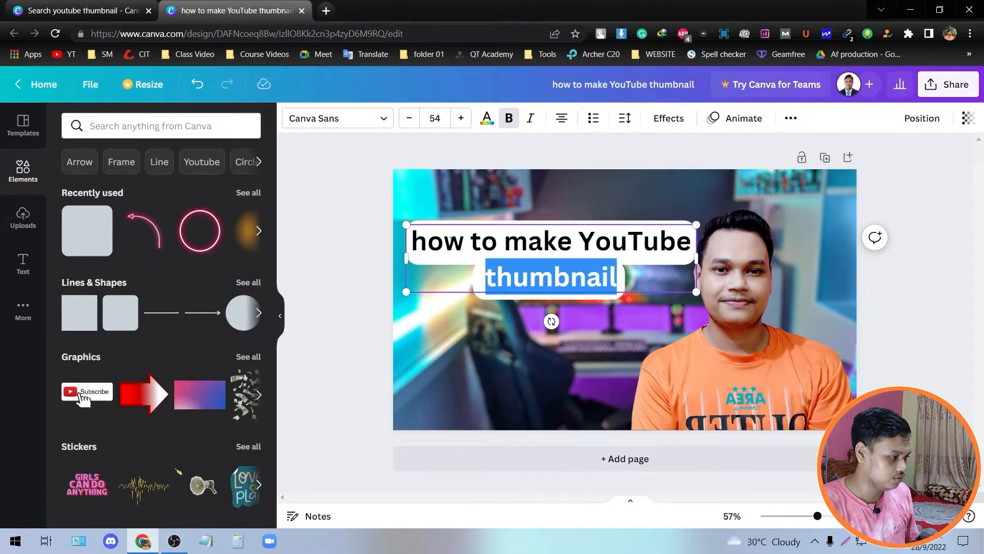
triple_click(440, 240)
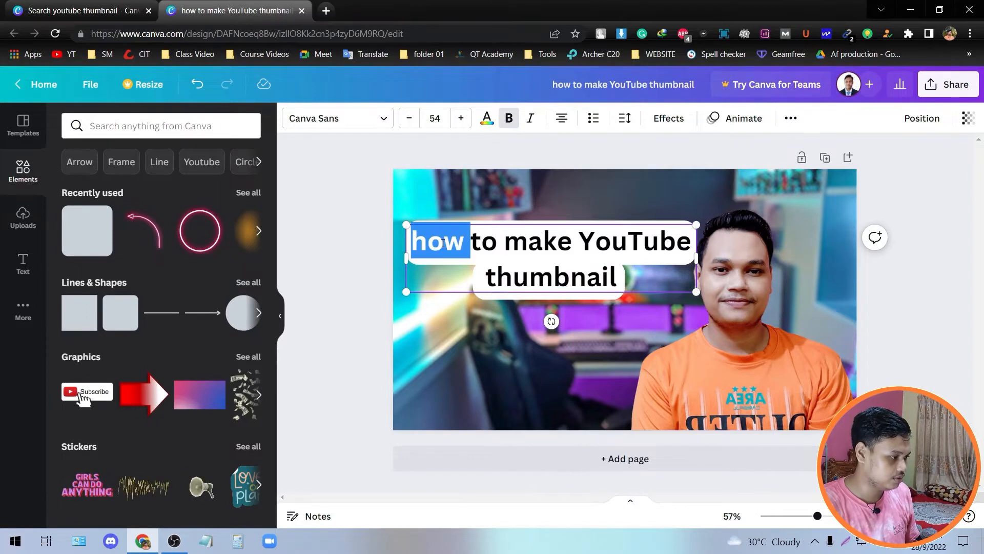
click(385, 120)
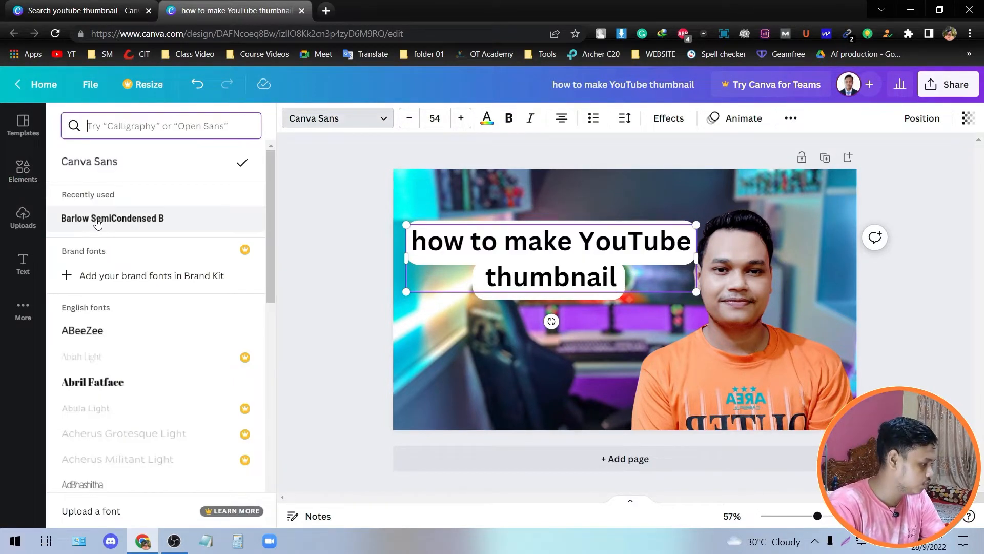
scroll(123, 323, down, 5)
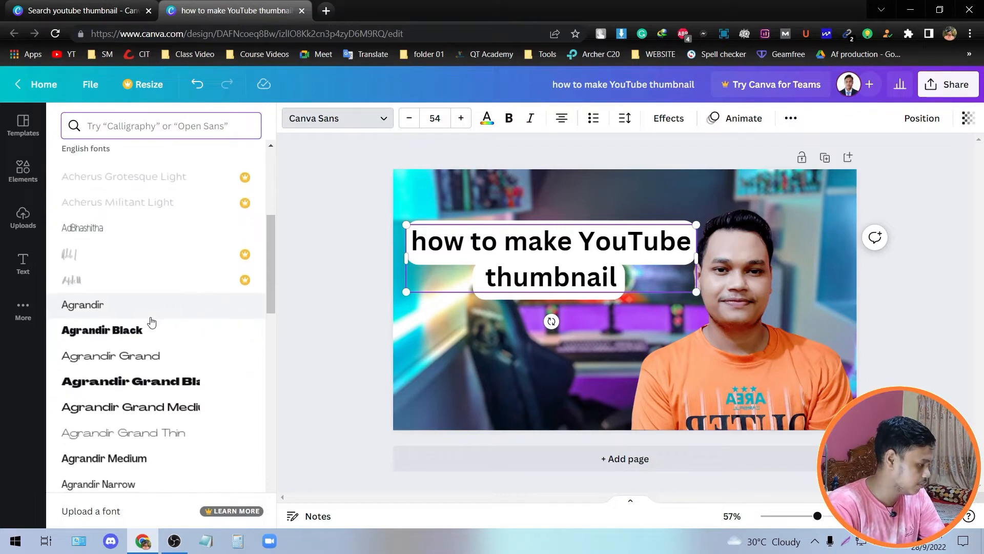
scroll(152, 322, down, 3)
scroll(151, 322, down, 6)
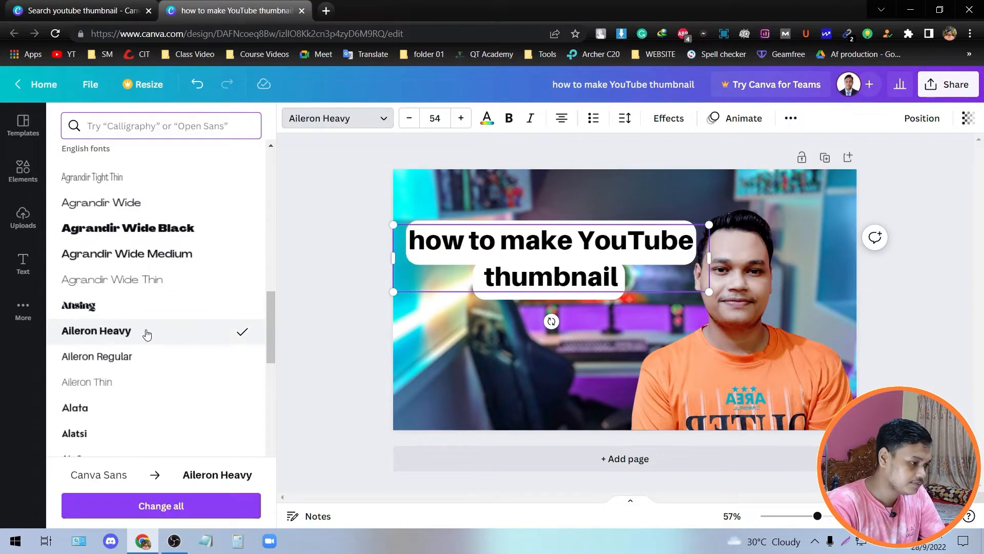
click(321, 294)
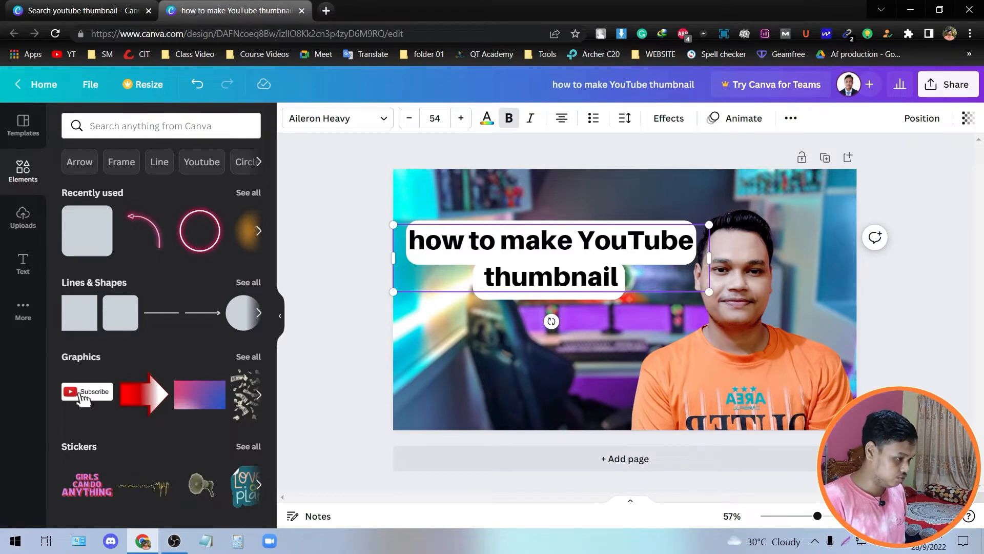
Capitalize the first letter of each heading line so the text reads "How to make YouTube Thumbnail"
key(BackSpace)
text(H)
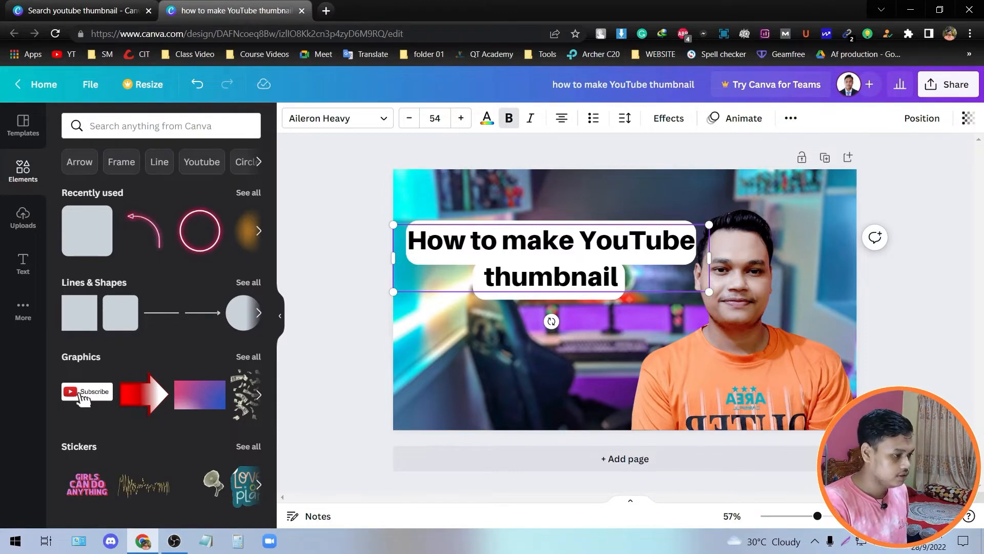
click(498, 277)
key(BackSpace)
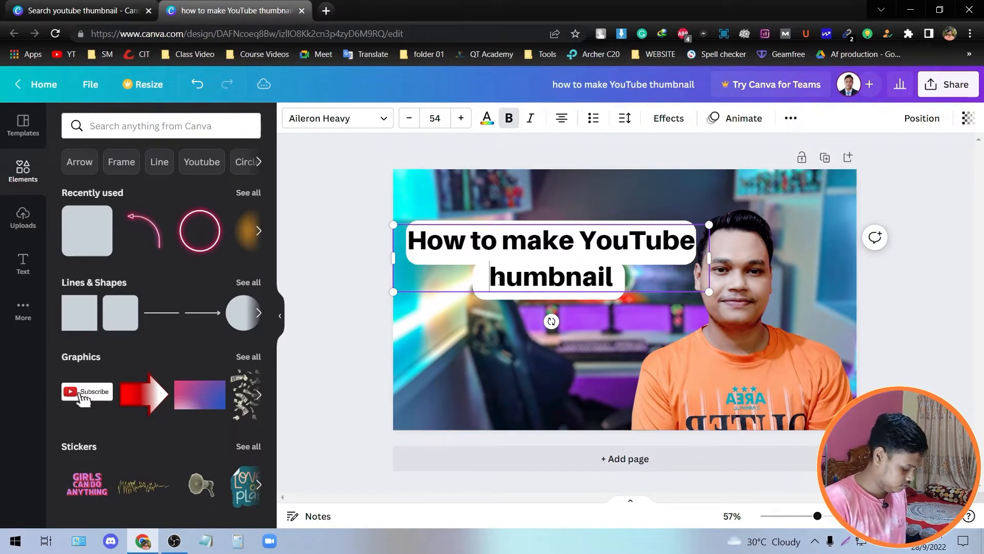
text(T)
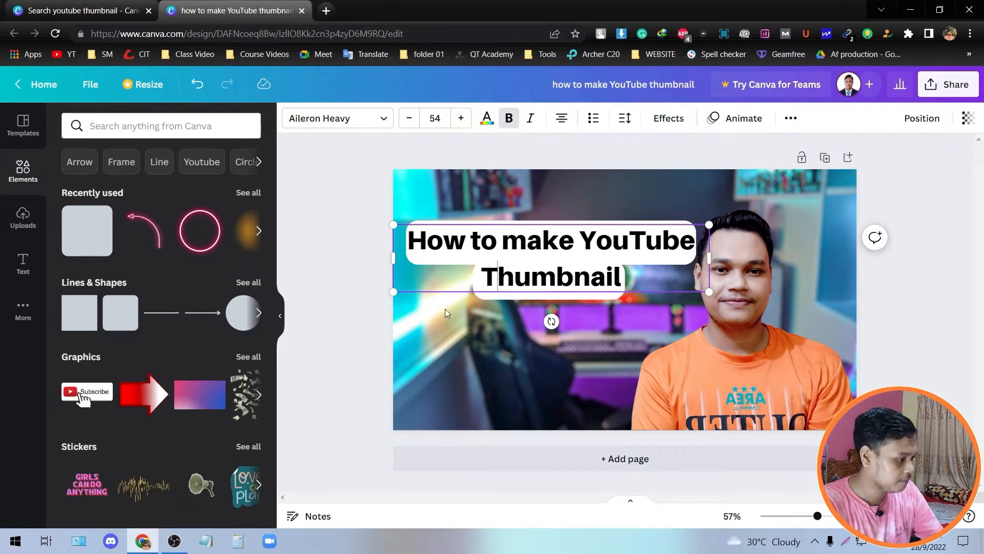
click(307, 314)
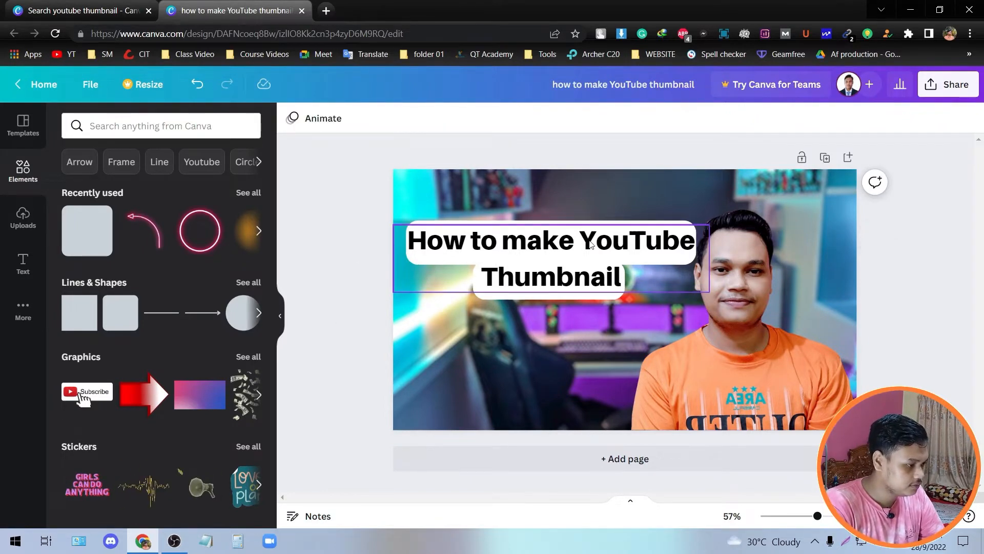
Scale the heading together with both white bars to font size 45.4 and reposition the group beside the portrait's head
drag(520, 285, 539, 221)
drag(712, 221, 635, 239)
drag(539, 273, 589, 266)
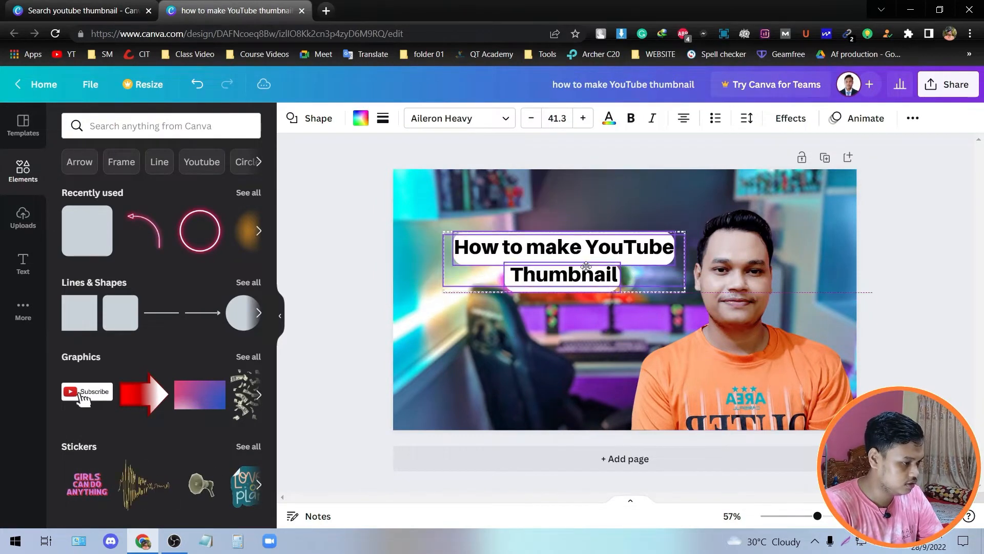
drag(444, 229, 419, 225)
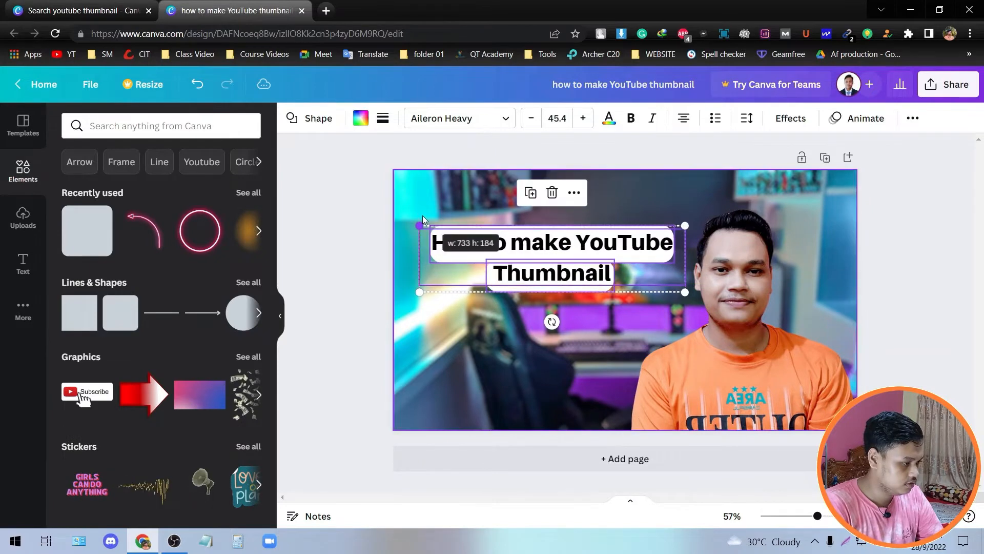
drag(572, 282, 570, 288)
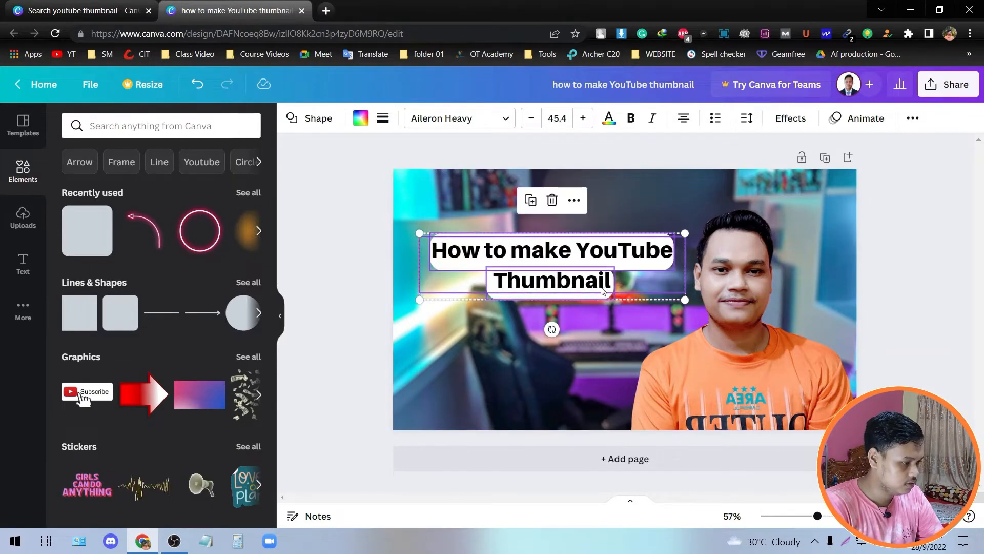
click(607, 317)
click(500, 323)
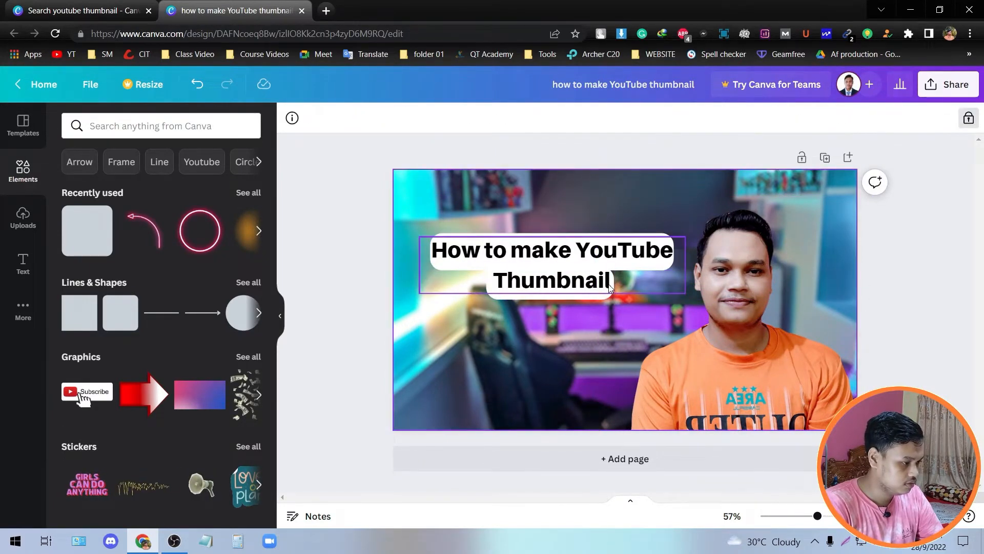
Recolour the whole heading text light orange from the default colours
click(609, 289)
triple_click(612, 284)
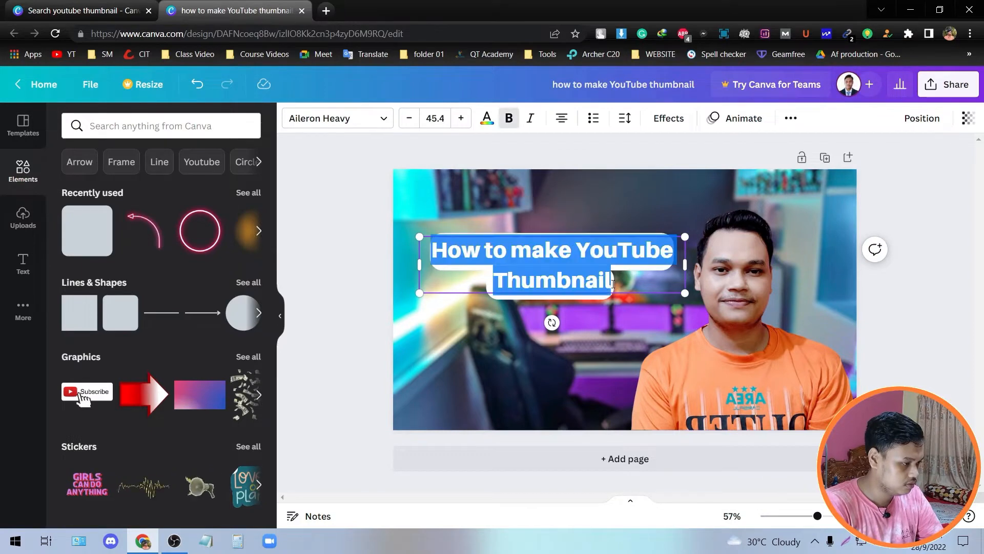
click(487, 118)
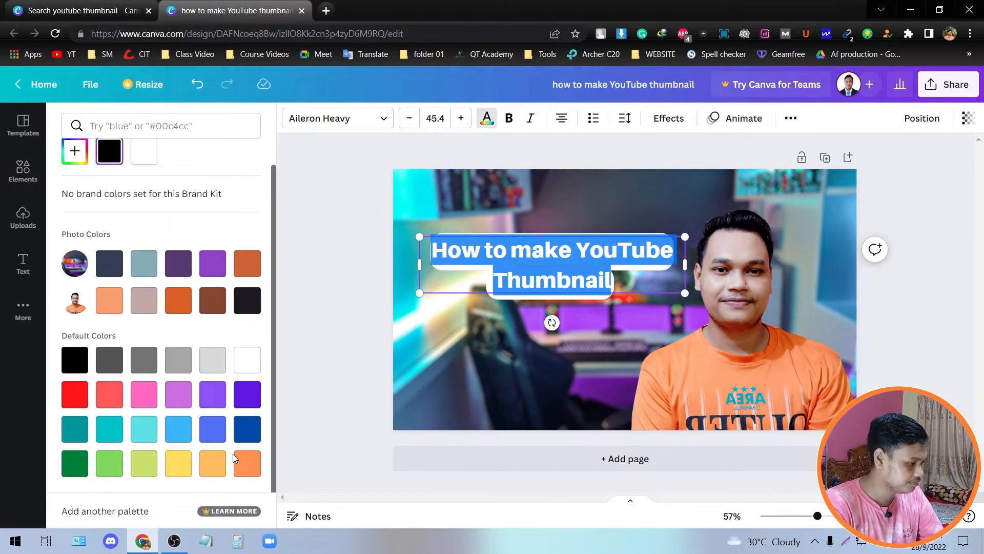
click(245, 463)
click(448, 365)
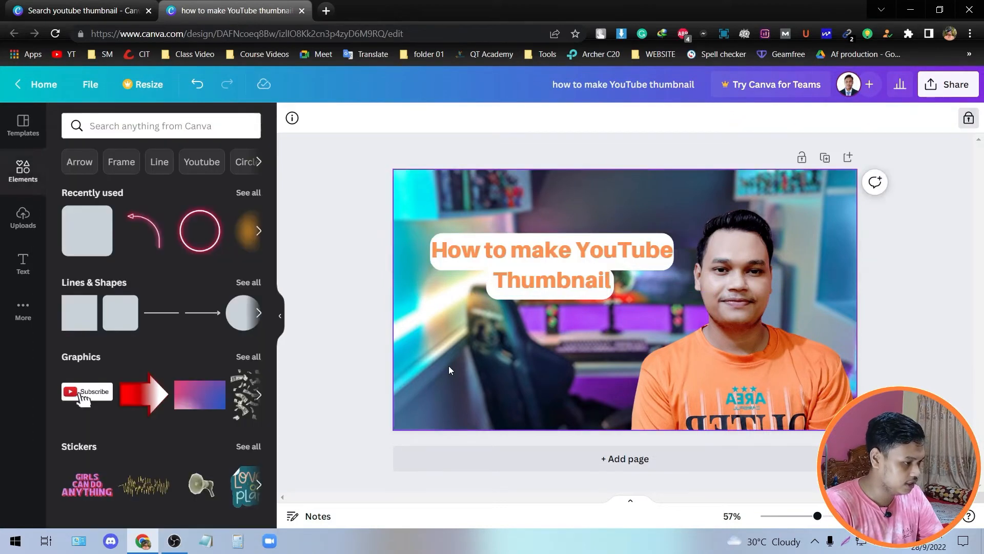
Try the Hollow, Splice, Shadow and Background text effects on the heading and reset its style to None
click(518, 286)
double_click(608, 285)
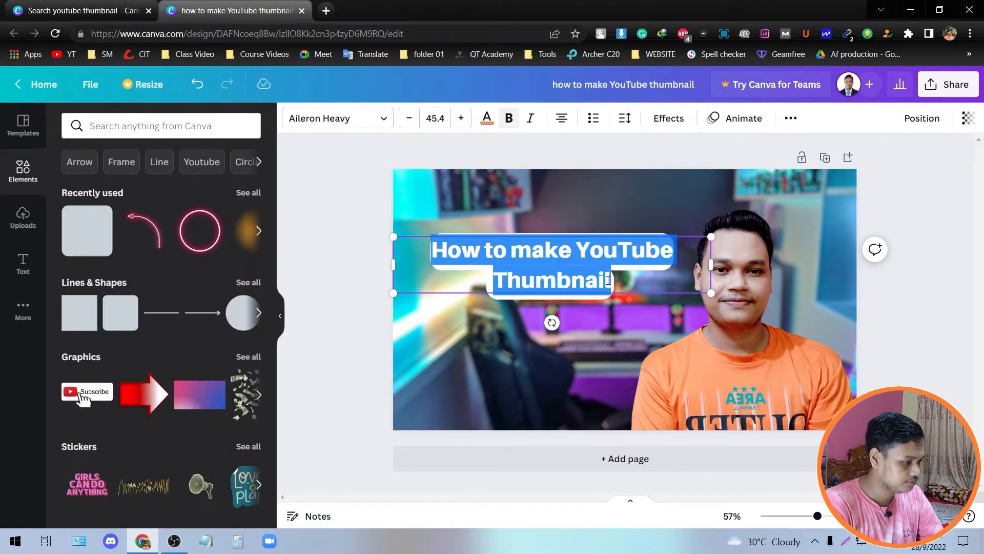
click(668, 118)
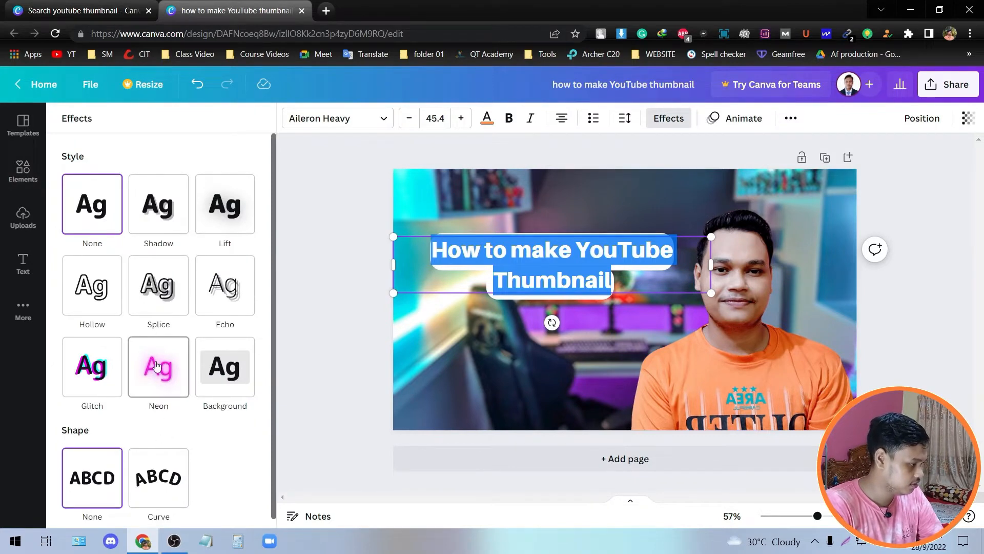
click(97, 297)
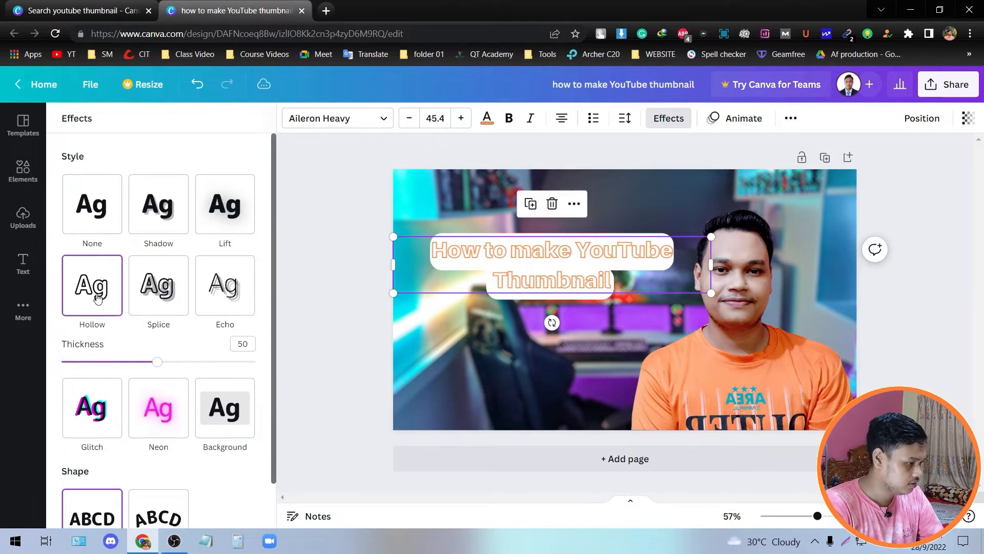
click(163, 288)
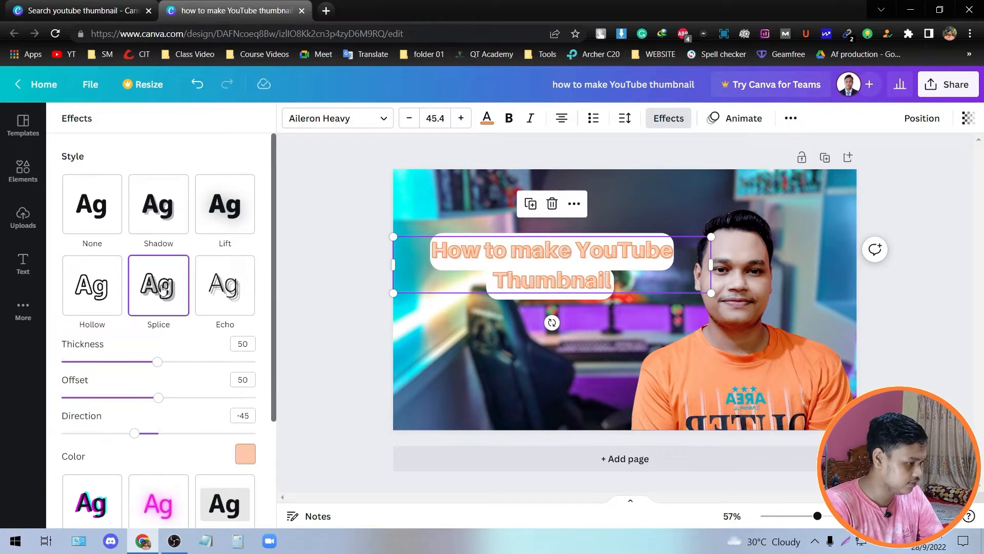
click(158, 211)
scroll(191, 277, down, 3)
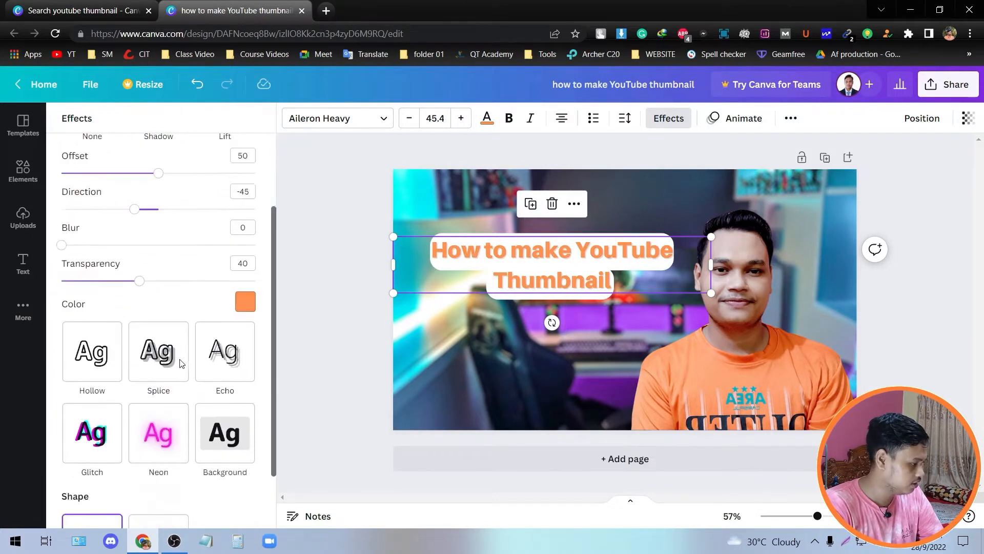
click(228, 417)
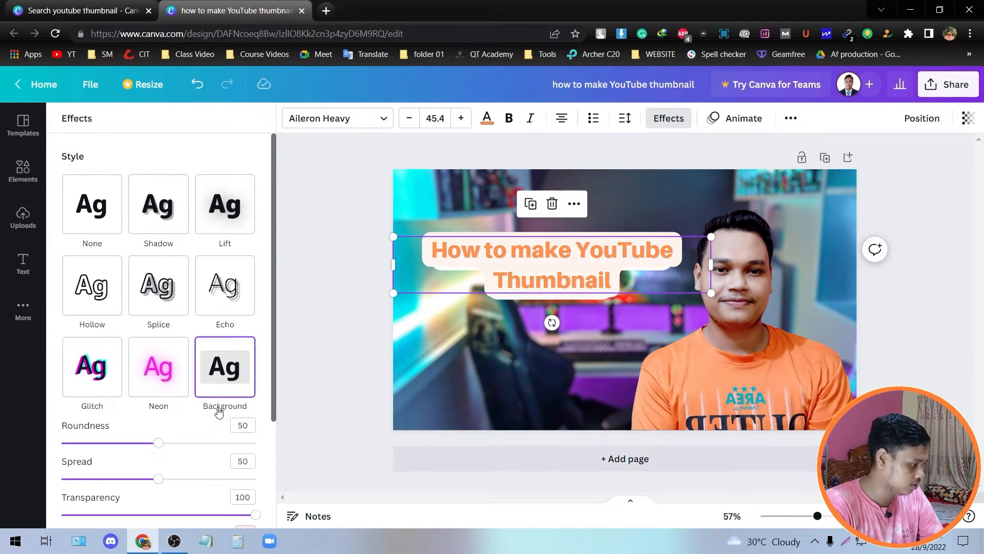
click(92, 205)
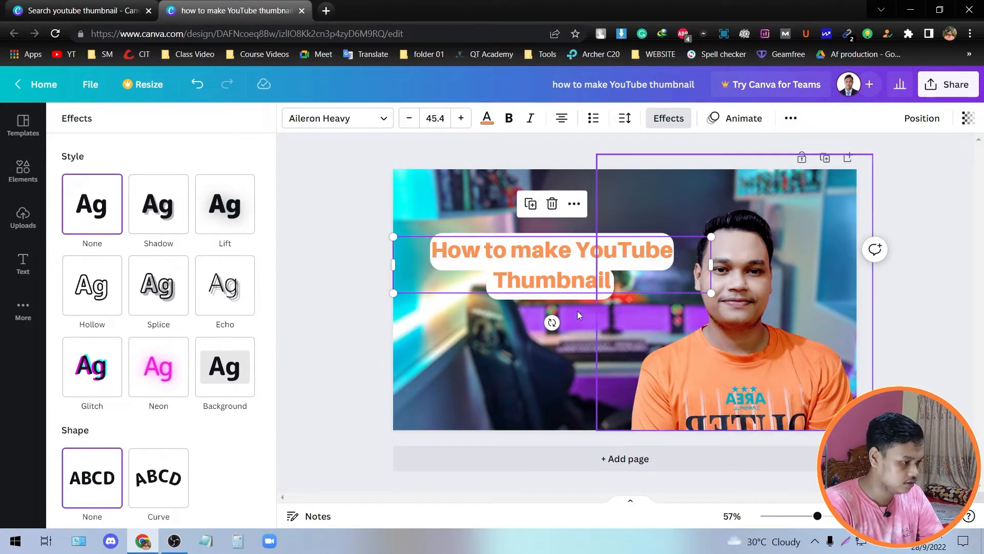
click(333, 315)
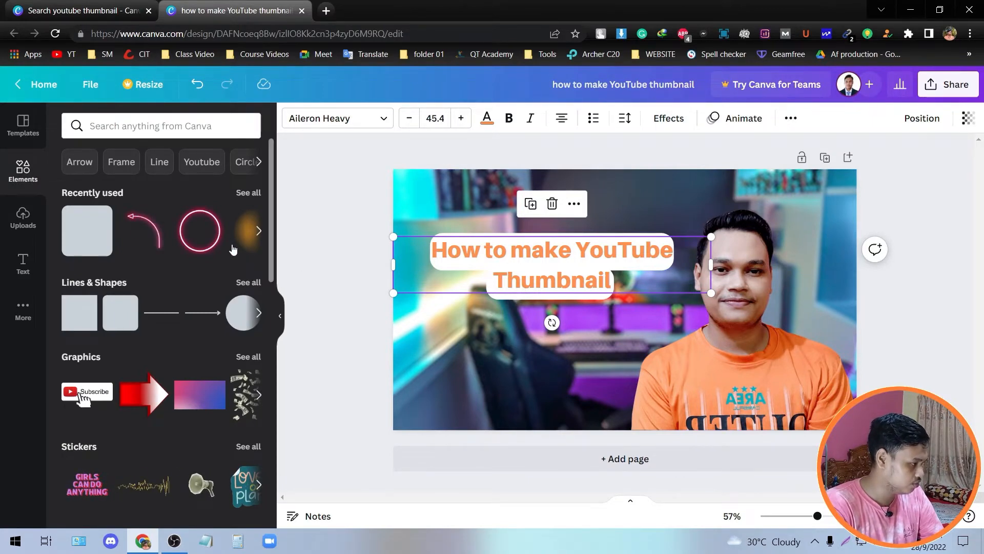
Search the elements for "Arrow" and add the white upward-curving arrow graphic to the thumbnail
click(79, 167)
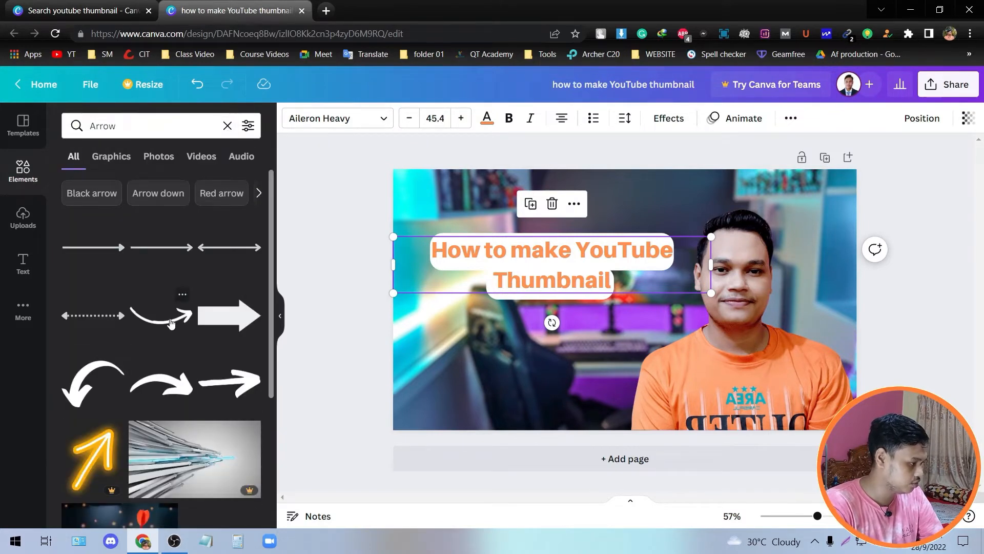
scroll(205, 374, down, 10)
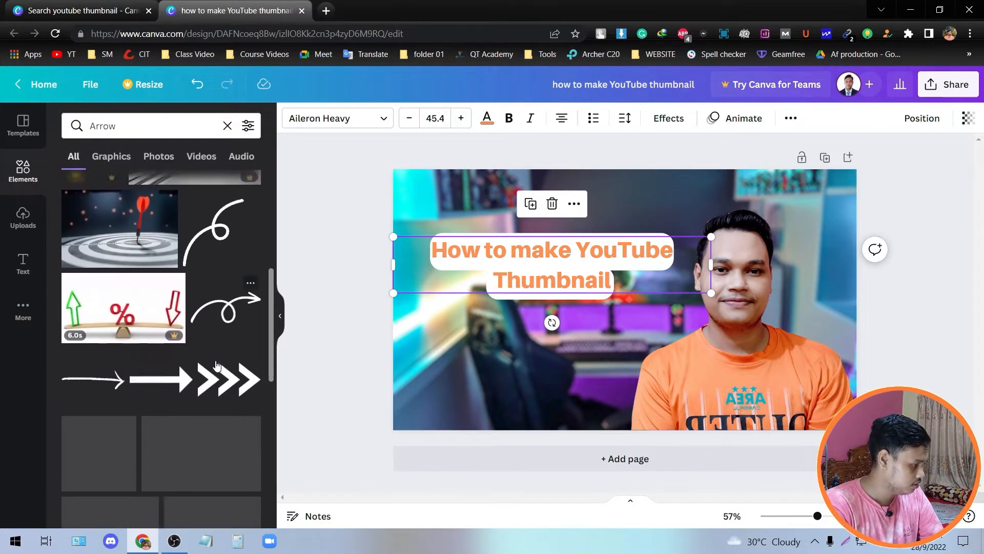
scroll(216, 367, up, 6)
scroll(192, 362, up, 3)
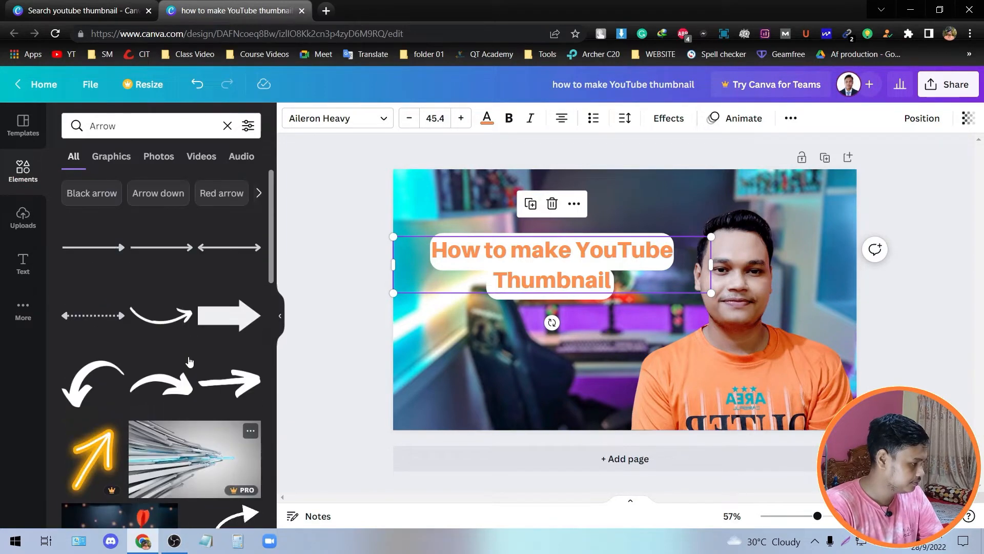
click(160, 329)
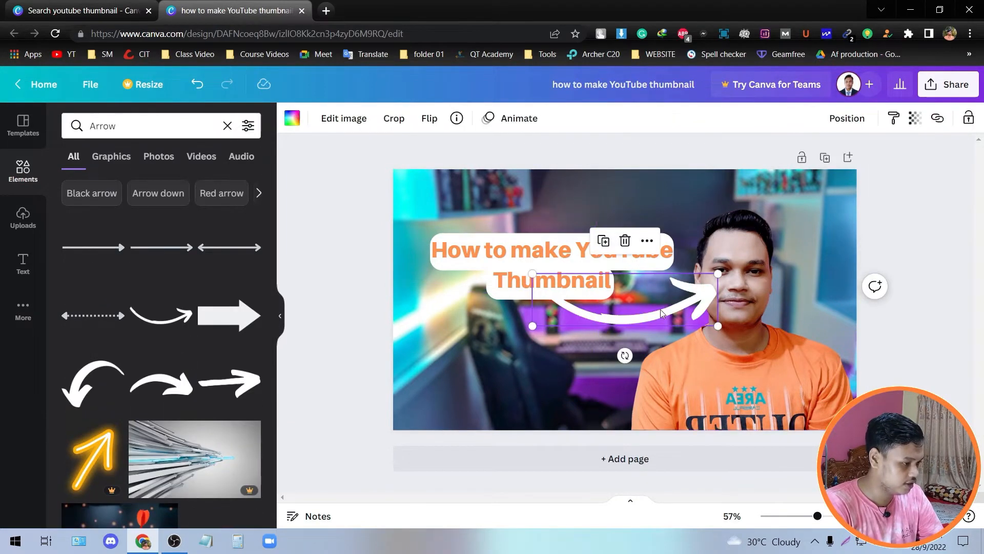
Replace the thin upward-curving arrow with the thick white arrow that curves down from the arrow graphics
drag(662, 309, 549, 368)
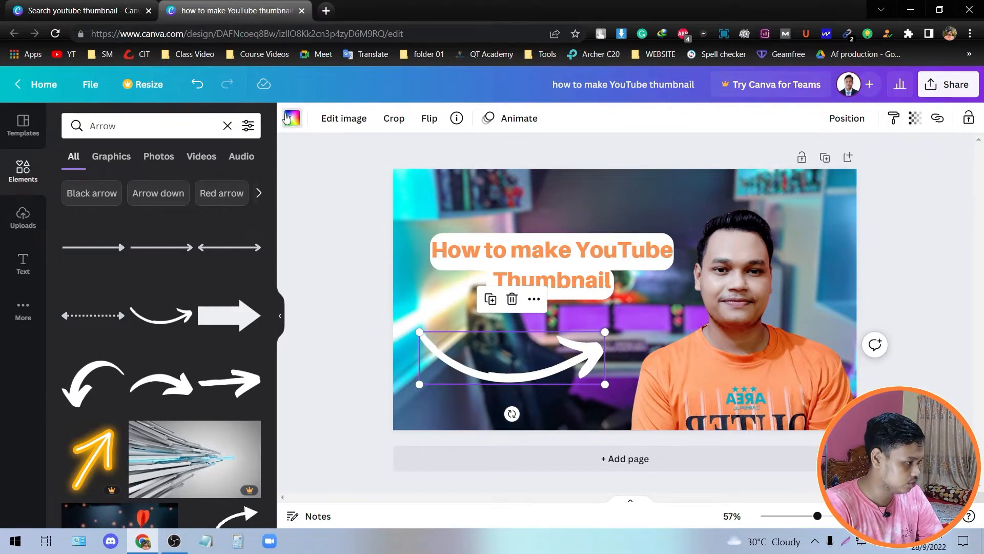
click(291, 118)
key(Escape)
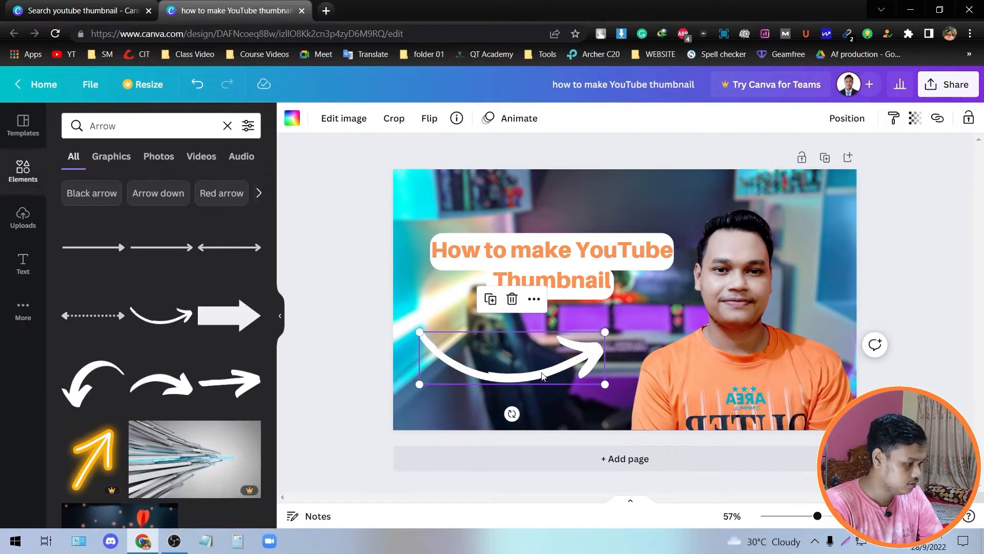
click(512, 298)
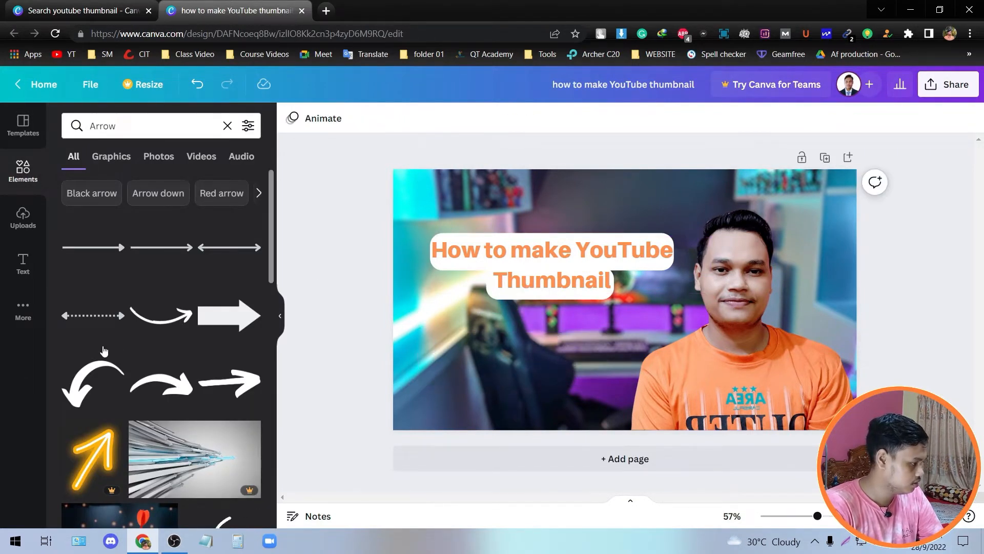
click(86, 384)
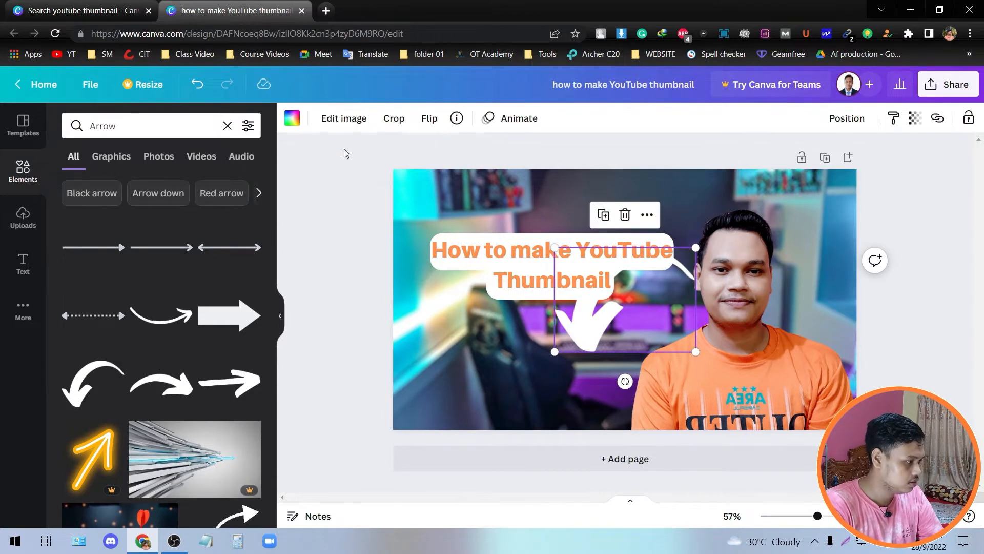
Recolour the new arrow near-black from the photo colours, move it below the heading and rotate it to point up towards the portrait
click(292, 118)
click(247, 333)
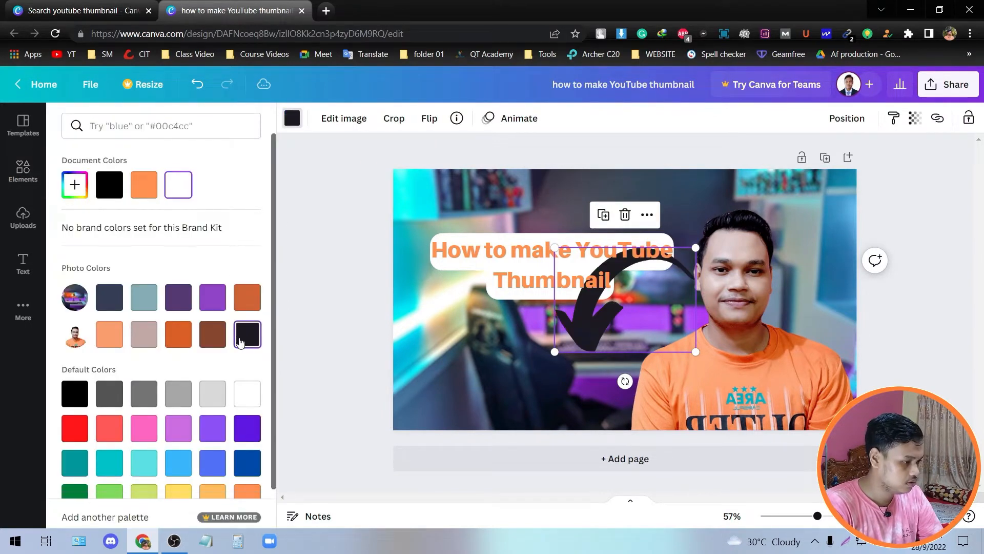
drag(605, 331, 458, 369)
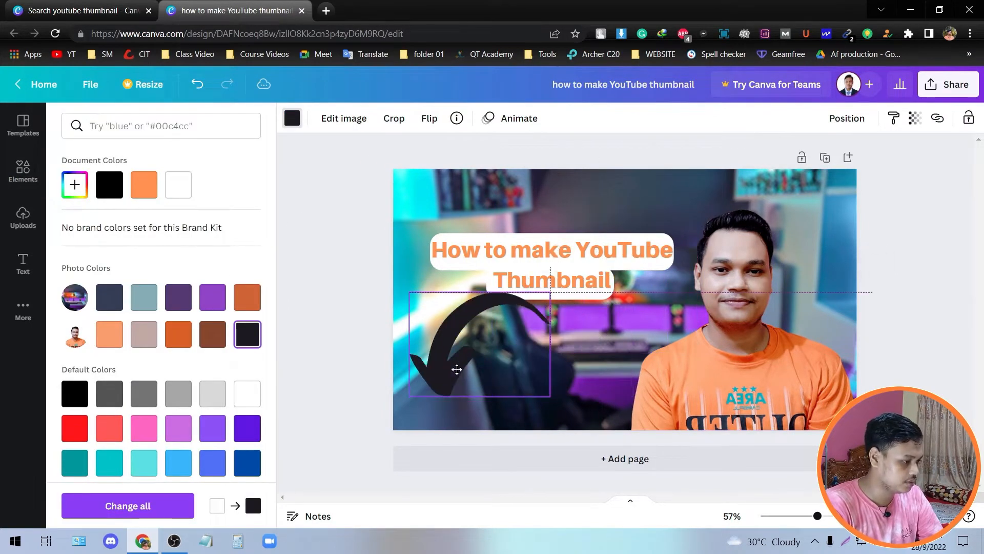
drag(478, 424, 549, 190)
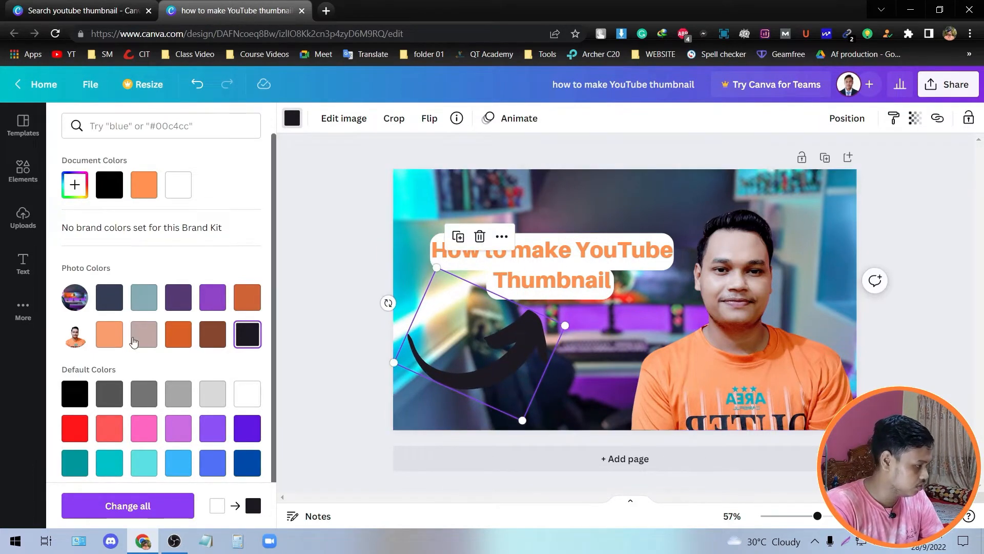
Recolour the arrow with the custom golden yellow #FFC30D
click(82, 185)
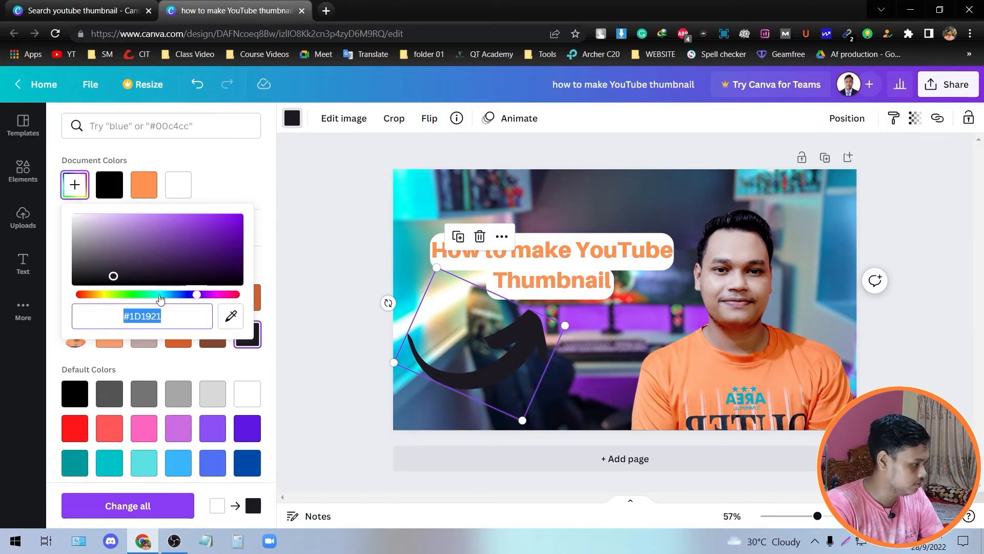
drag(160, 297, 233, 184)
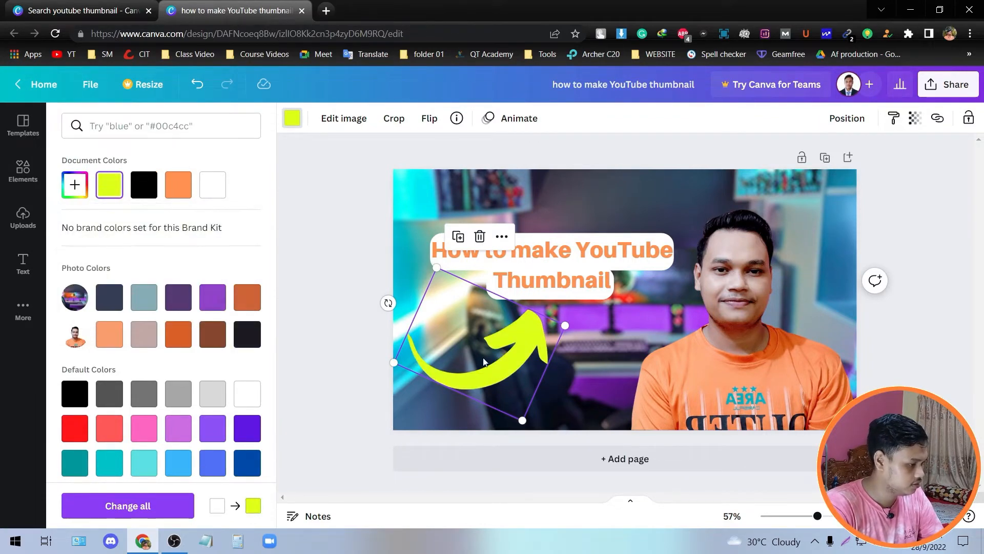
click(74, 184)
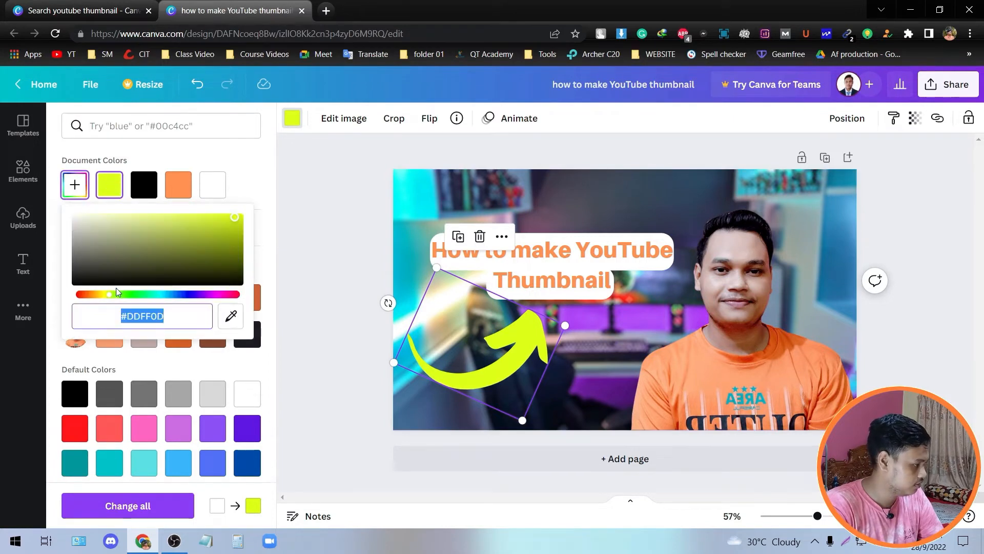
drag(108, 297, 100, 297)
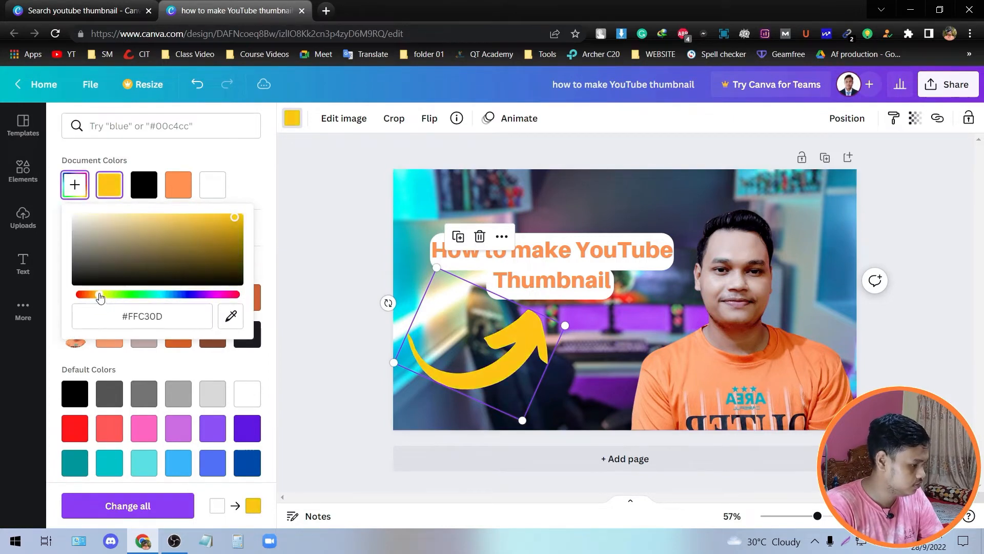
click(347, 315)
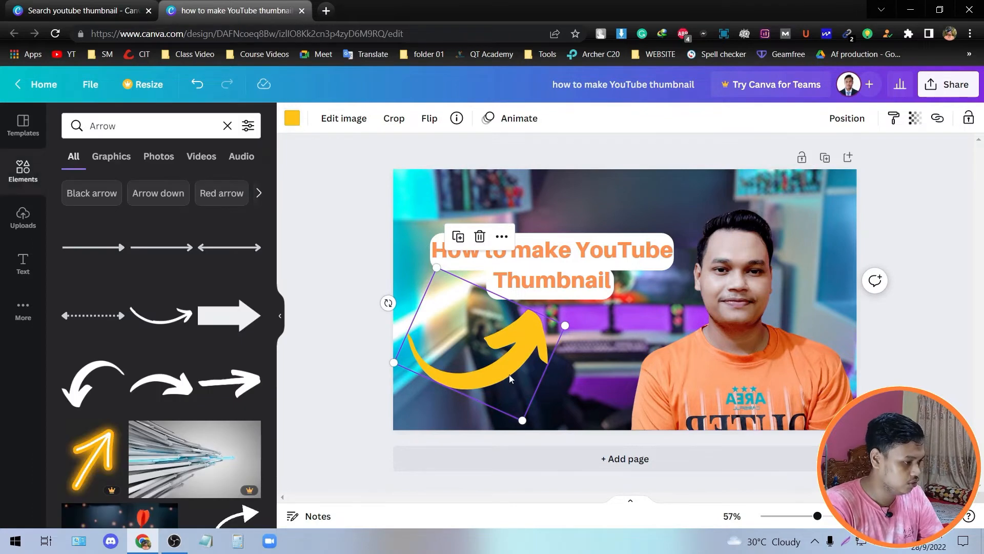
Shrink the yellow arrow slightly and nudge it into place under the heading
mouse_move(514, 379)
mouse_down()
mouse_move(531, 376)
mouse_move(520, 378)
mouse_up()
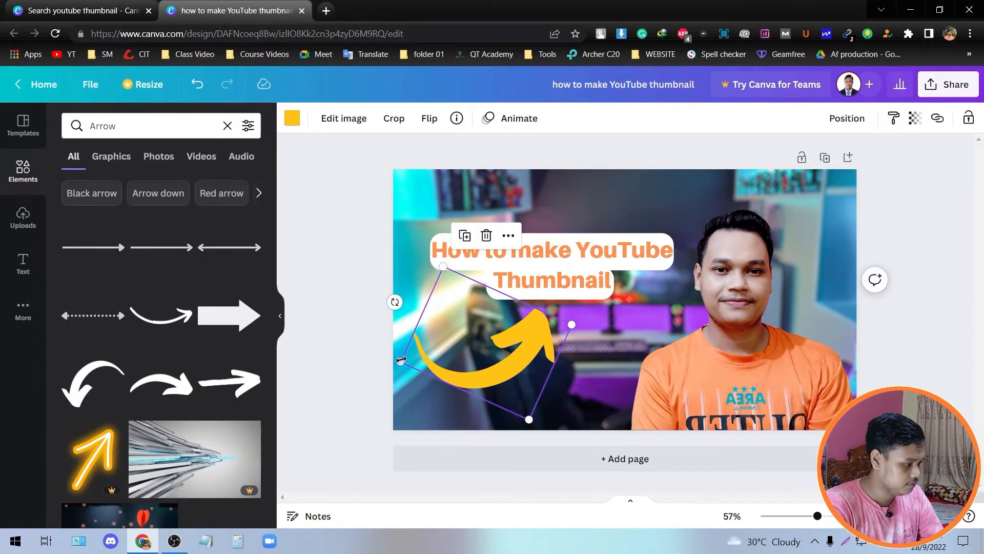
drag(401, 362, 419, 358)
drag(517, 377, 518, 375)
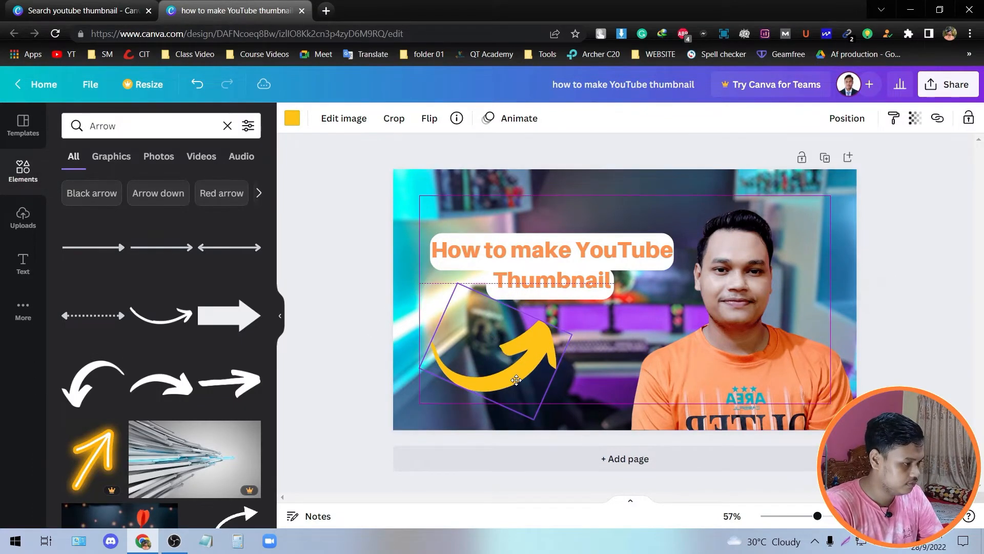
Search the elements for "Circle" and limit the results to graphics
click(23, 172)
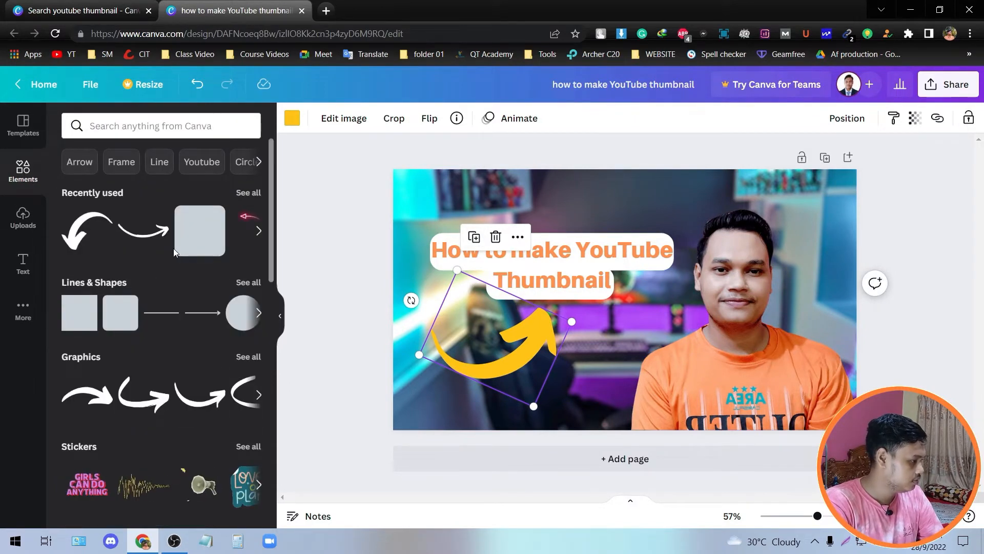
scroll(174, 250, down, 3)
scroll(173, 250, up, 3)
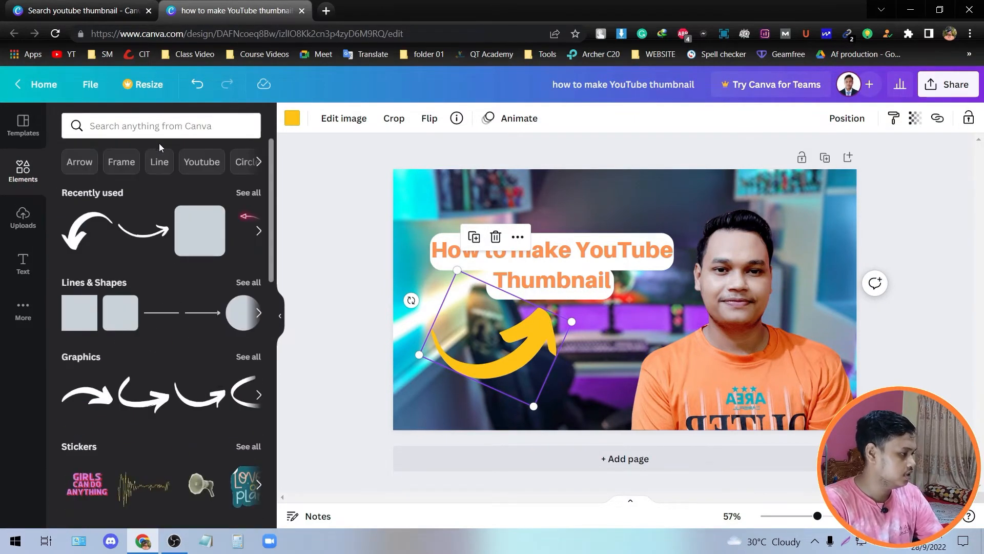
click(258, 163)
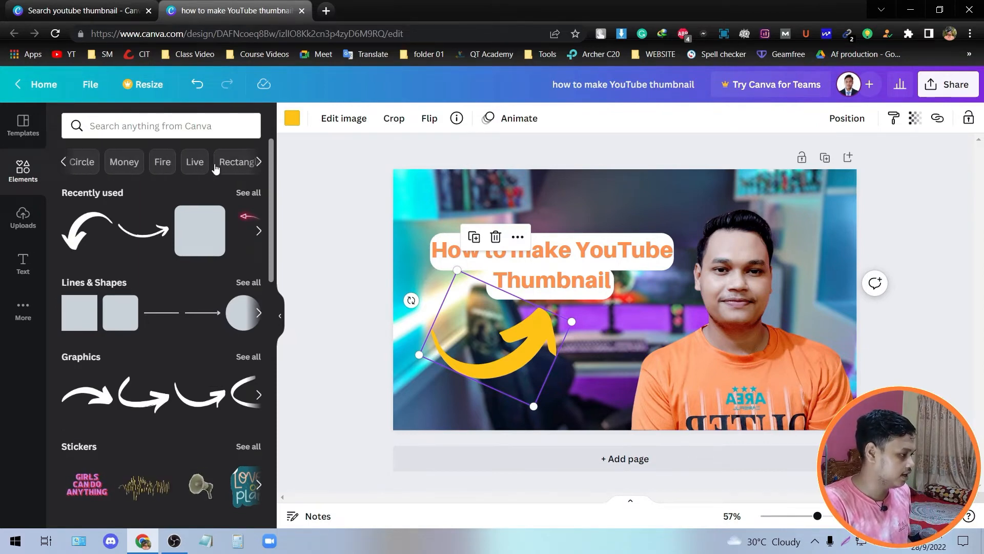
click(82, 161)
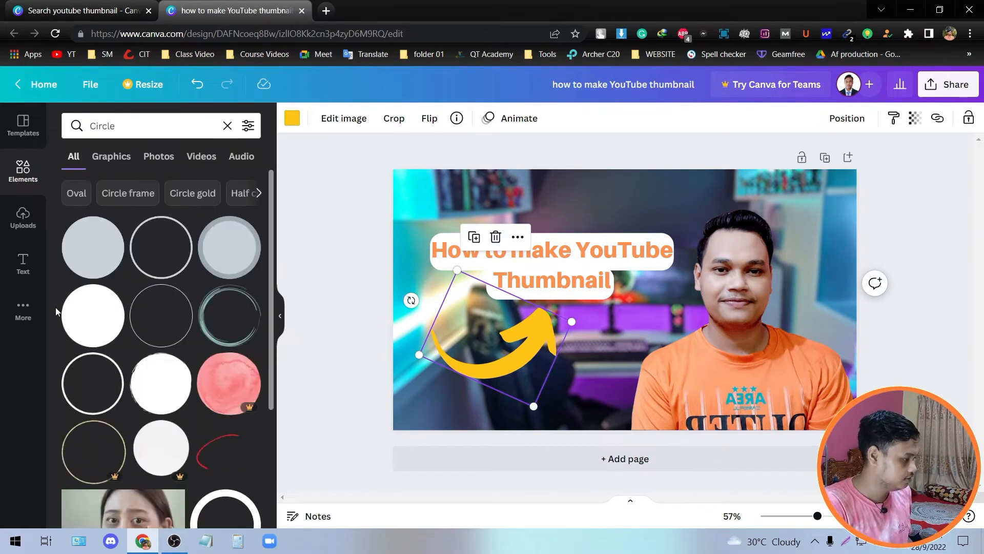
click(113, 158)
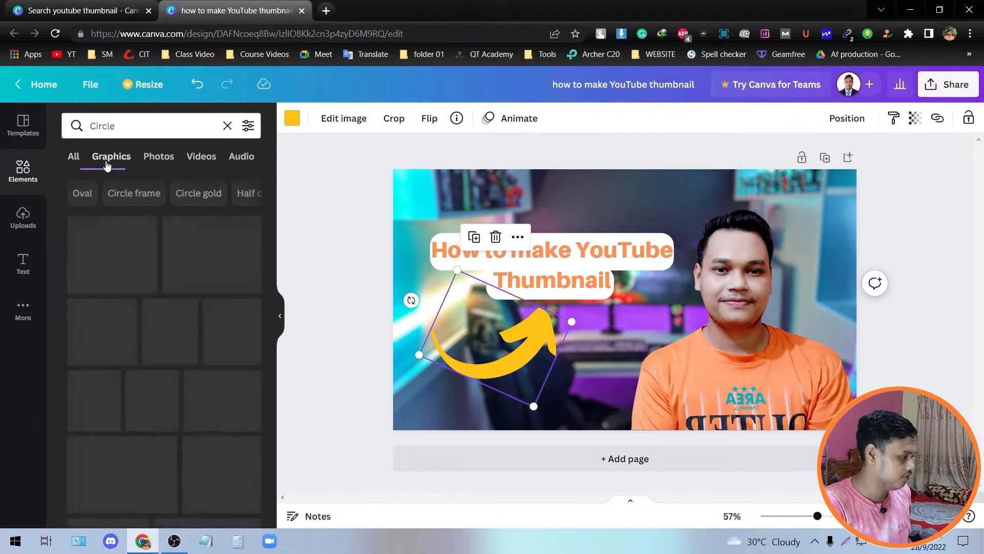
Add the blurred pink circle graphic to the thumbnail and move it over the upper part of the portrait's head
scroll(175, 294, down, 5)
scroll(175, 293, down, 5)
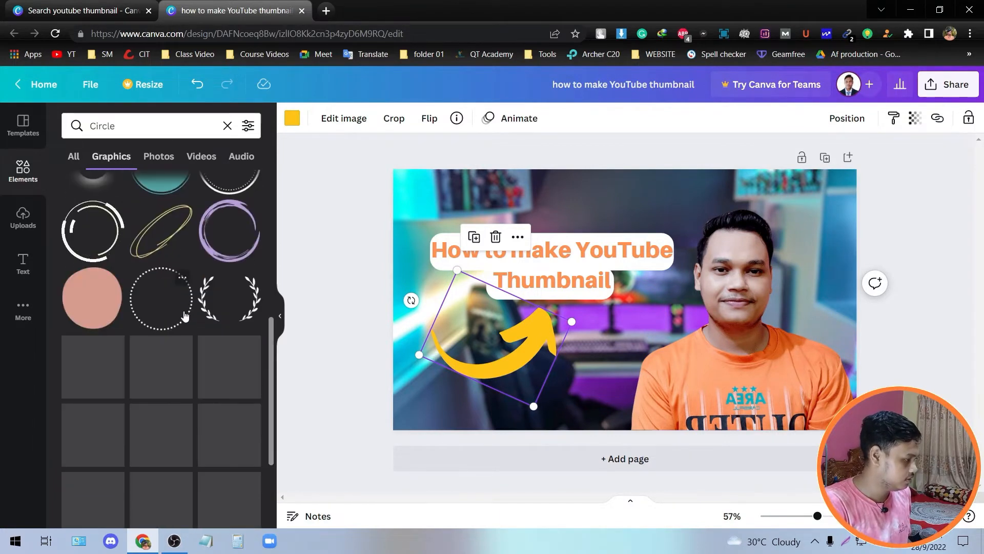
scroll(179, 318, down, 10)
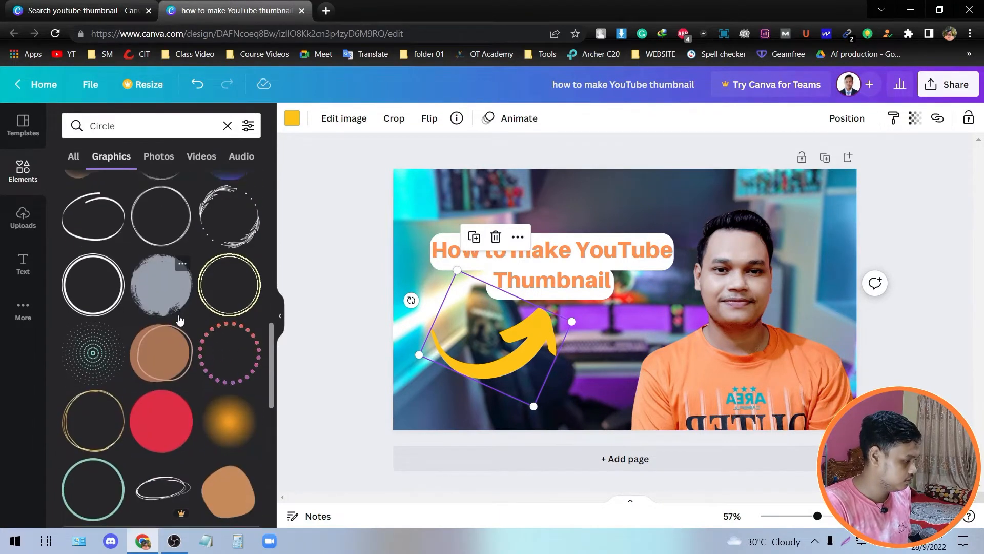
scroll(179, 318, down, 4)
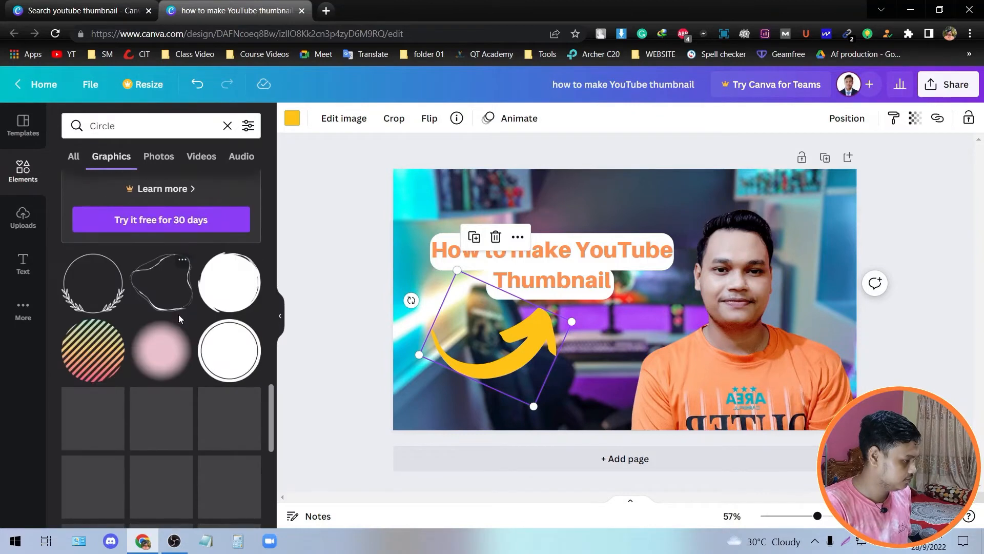
scroll(179, 321, down, 4)
scroll(179, 320, up, 4)
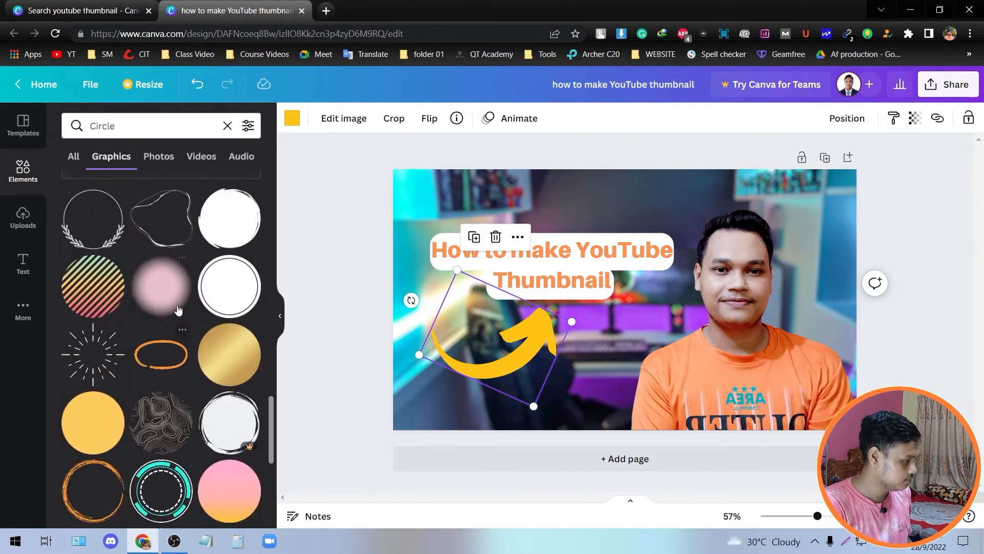
click(182, 294)
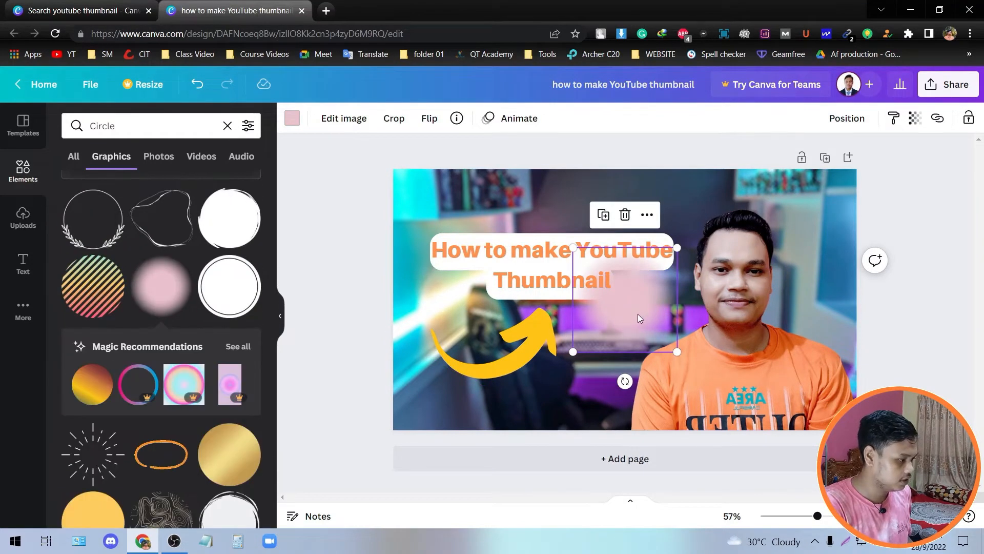
drag(638, 316, 789, 247)
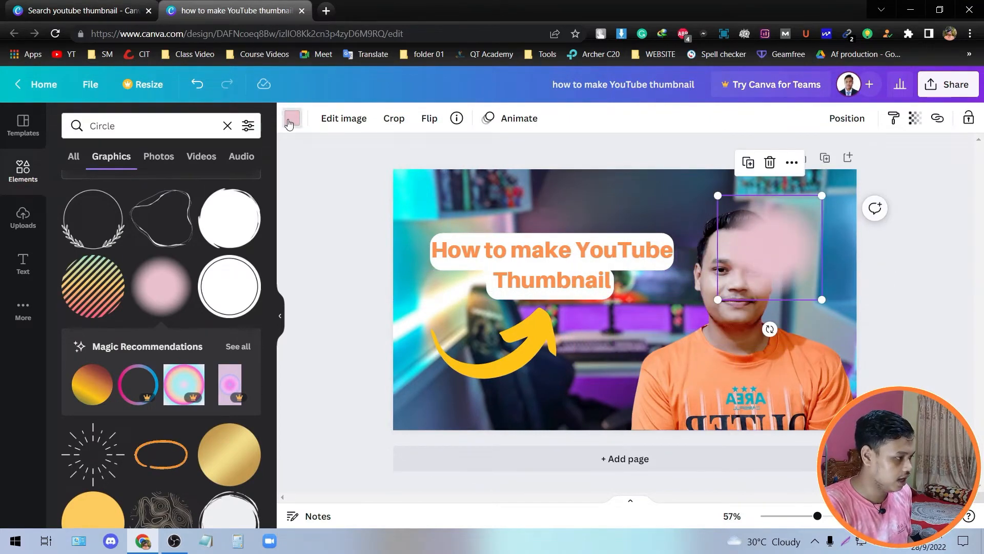
Try light orange on the blurred circle, and settle on light turquoise from the default colours
click(291, 119)
scroll(172, 316, down, 1)
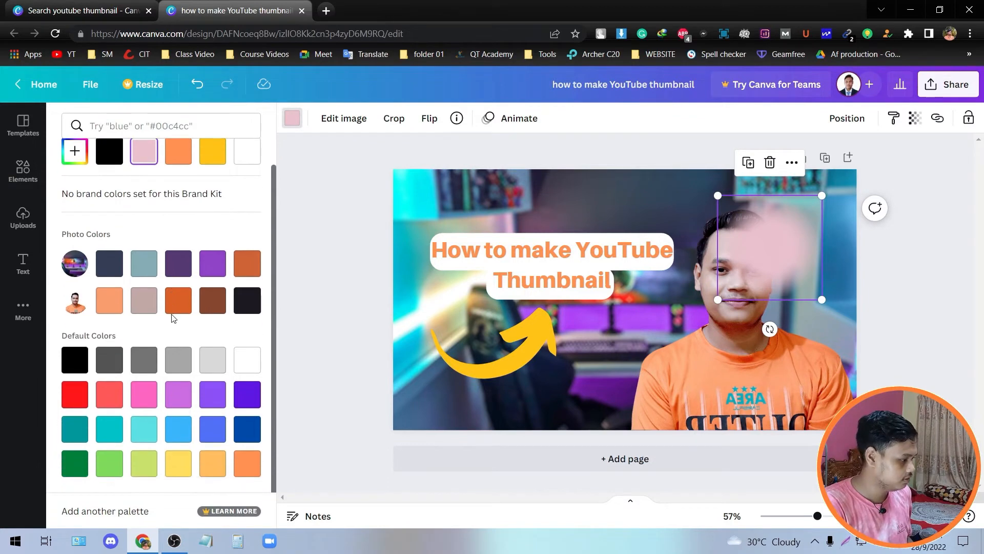
click(245, 462)
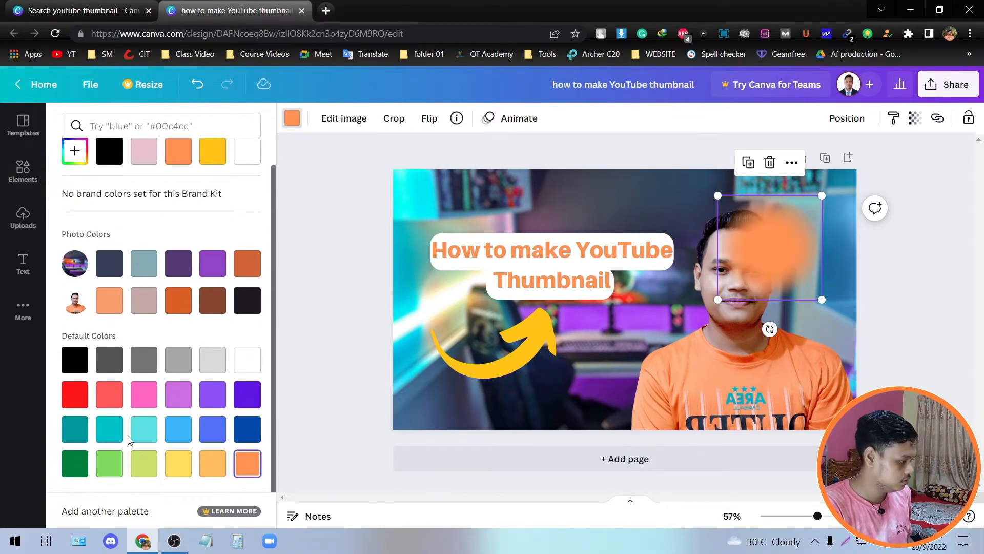
click(143, 430)
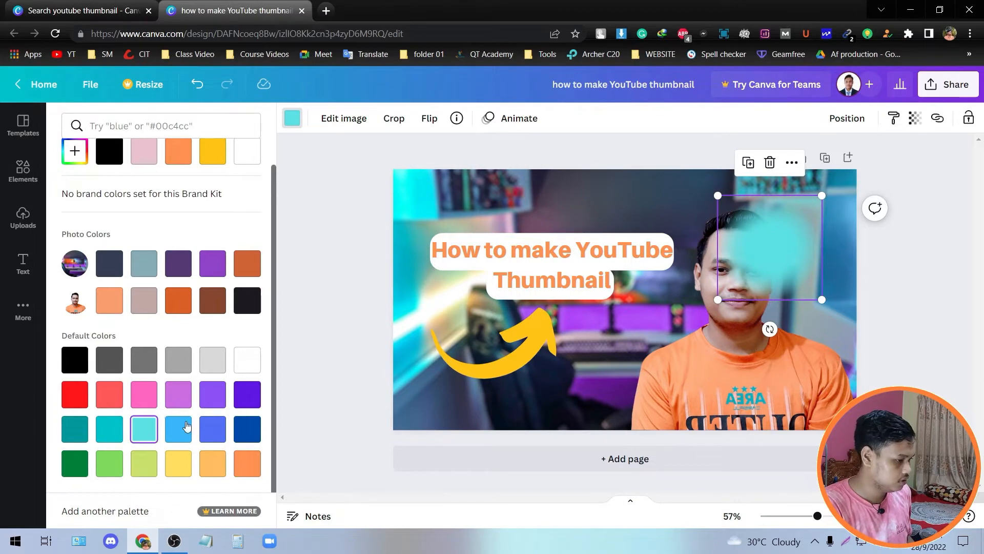
Enlarge the turquoise circle, centre it over the portrait's head and keep its transparency at 100
drag(747, 288, 721, 323)
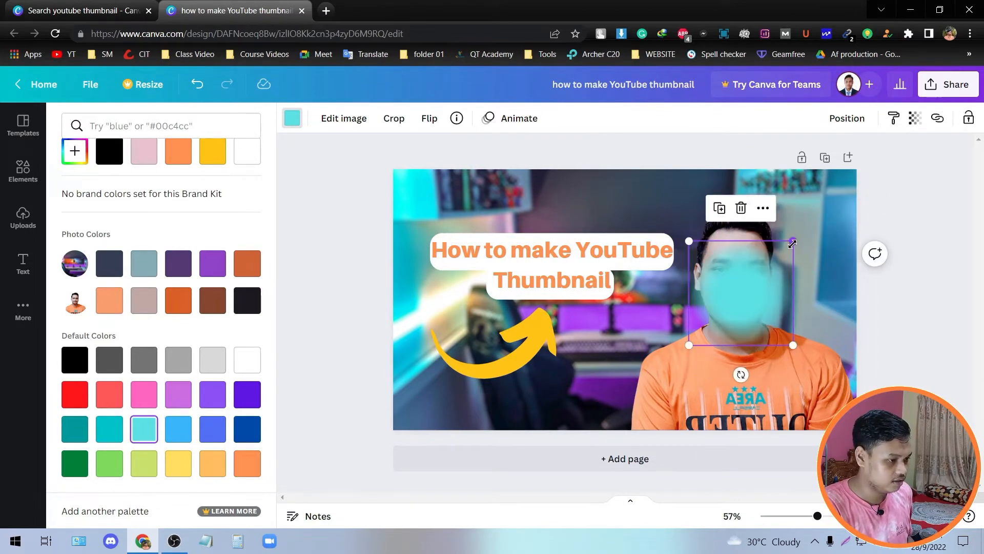
drag(802, 221, 870, 160)
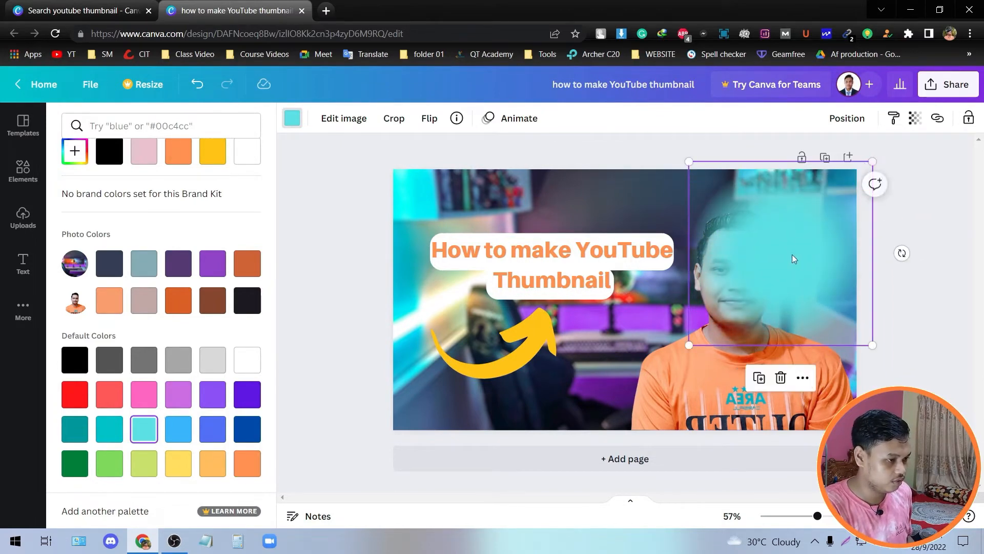
drag(792, 254, 778, 265)
click(915, 119)
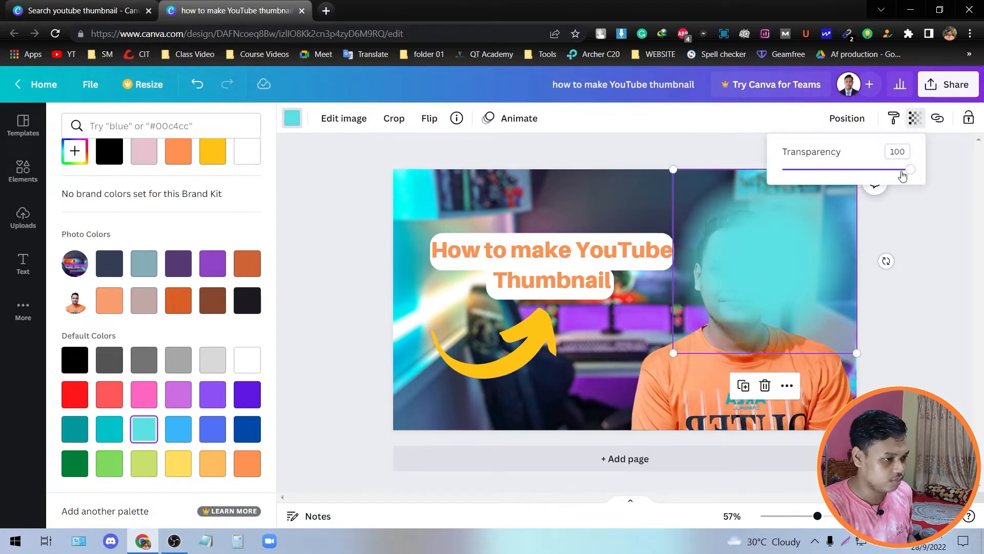
mouse_move(911, 170)
mouse_down()
mouse_move(830, 169)
mouse_move(915, 170)
mouse_up()
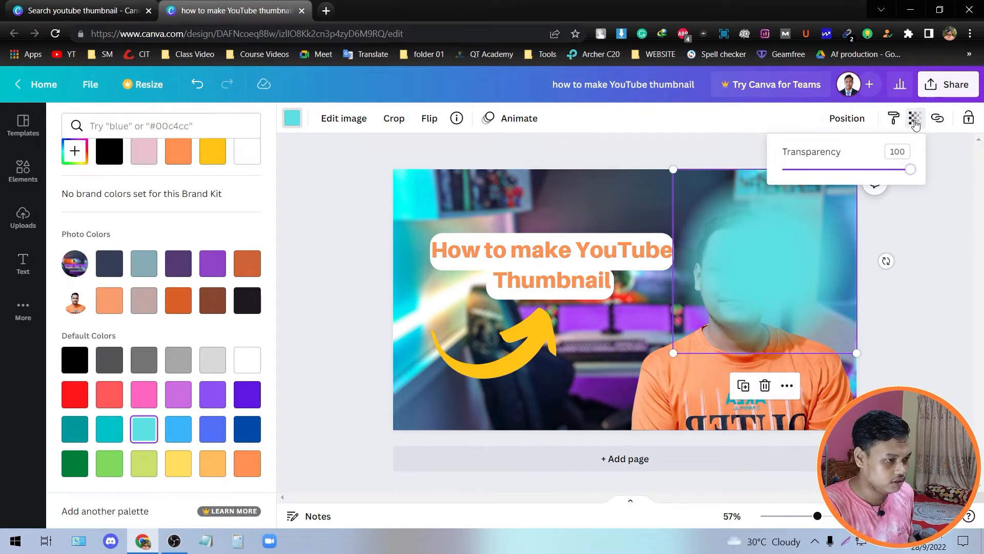
drag(788, 267, 762, 274)
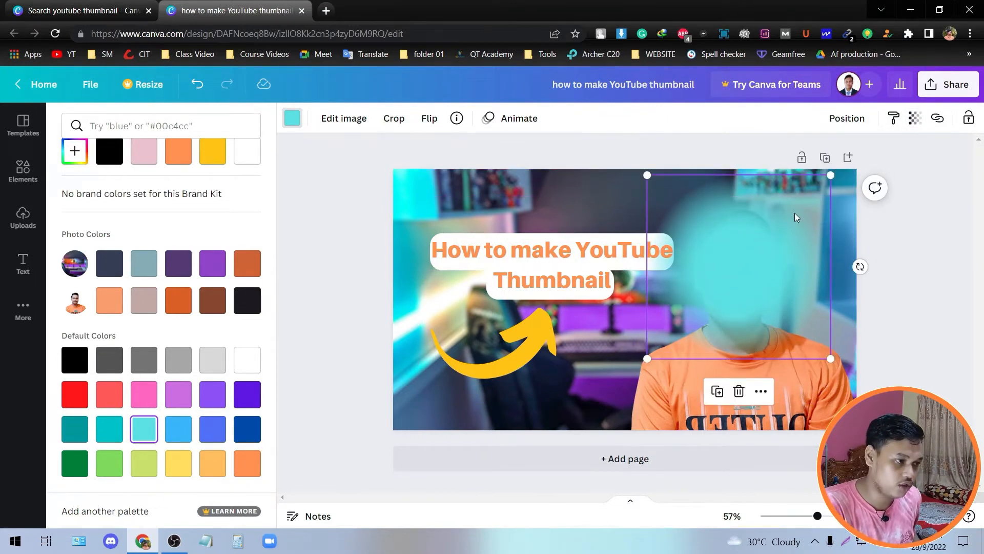
Send the turquoise circle to the back of the layer order
click(847, 118)
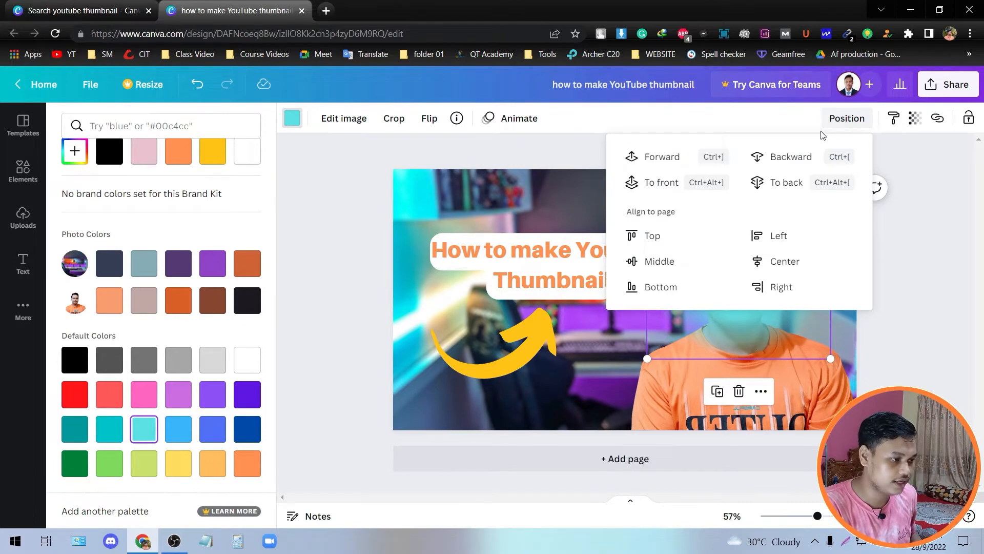
click(788, 187)
click(843, 118)
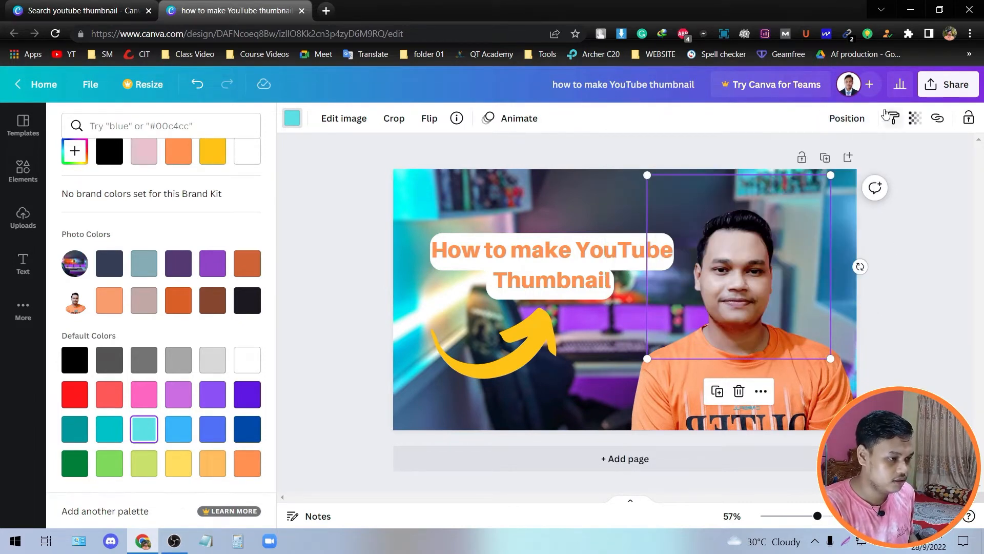
Try the layer-order options on the turquoise circle, keeping it behind the portrait
click(845, 122)
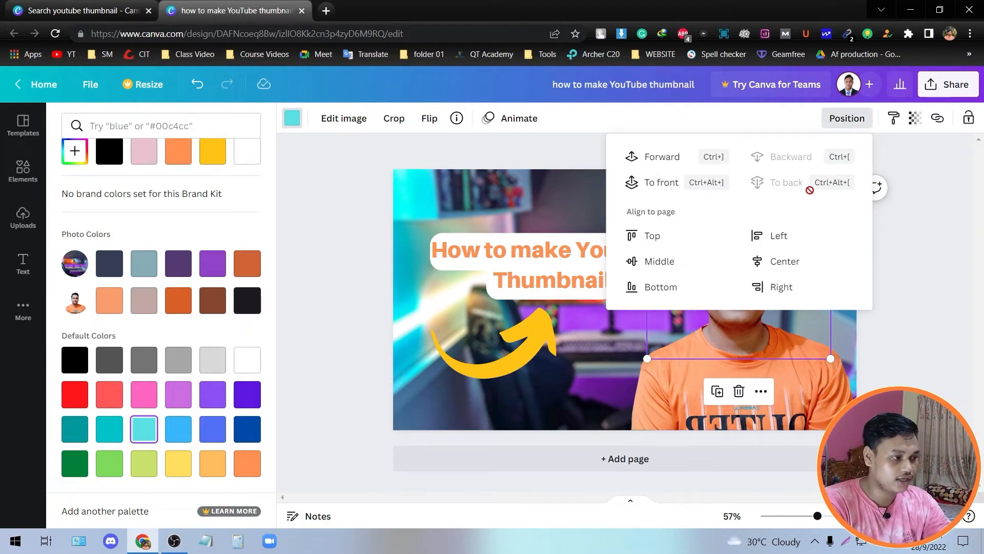
click(848, 120)
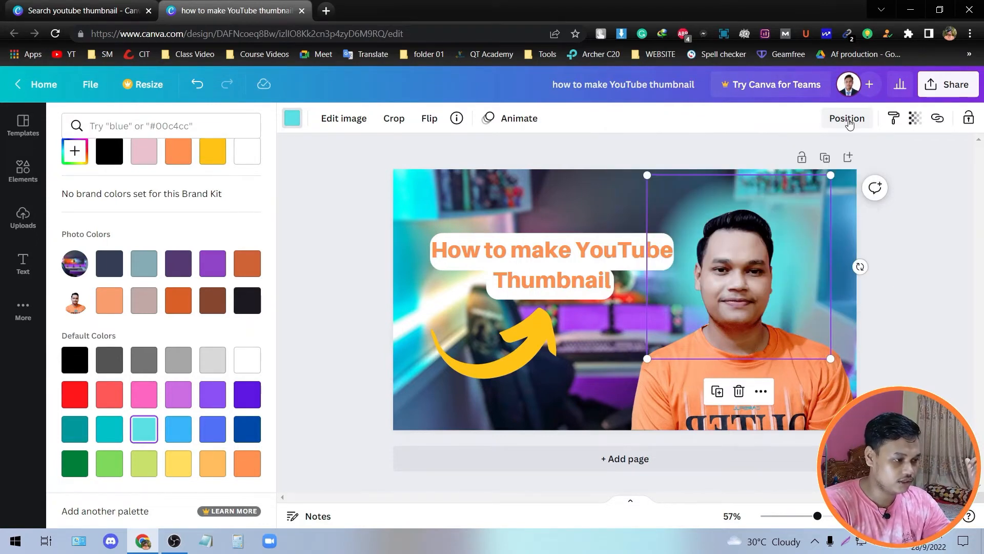
click(848, 121)
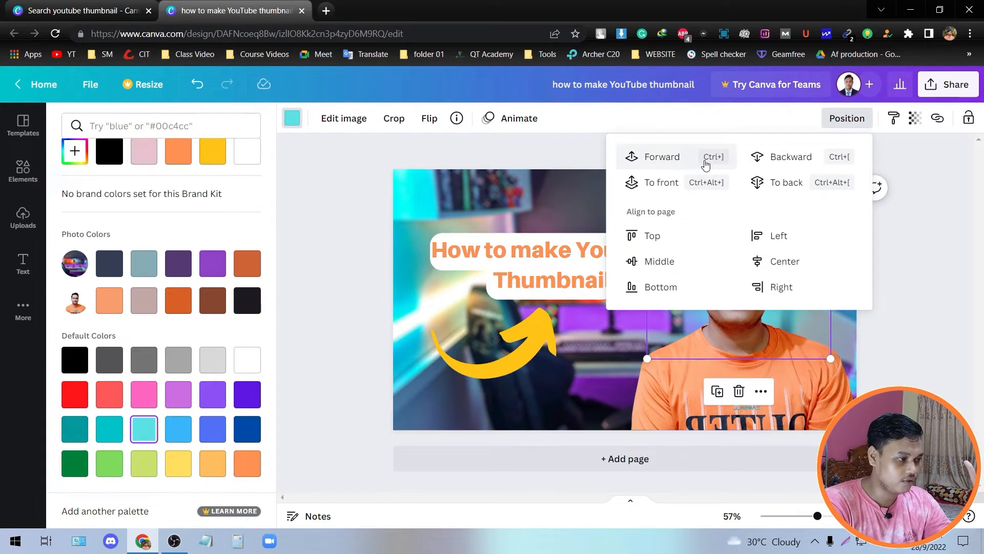
click(869, 114)
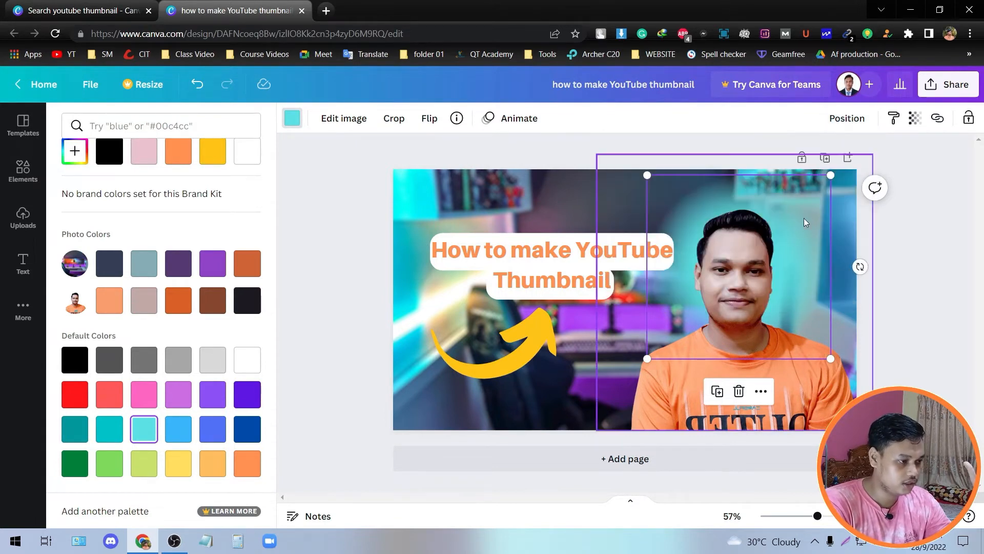
Move the portrait down off the turquoise circle and enlarge the circle up to the page's upper edge
drag(816, 194, 830, 259)
click(803, 197)
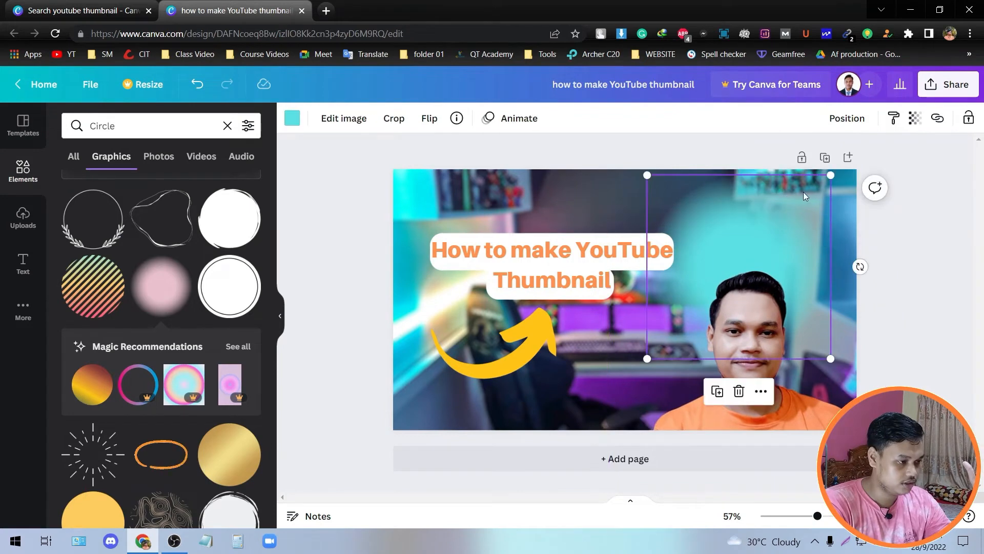
drag(803, 197, 850, 170)
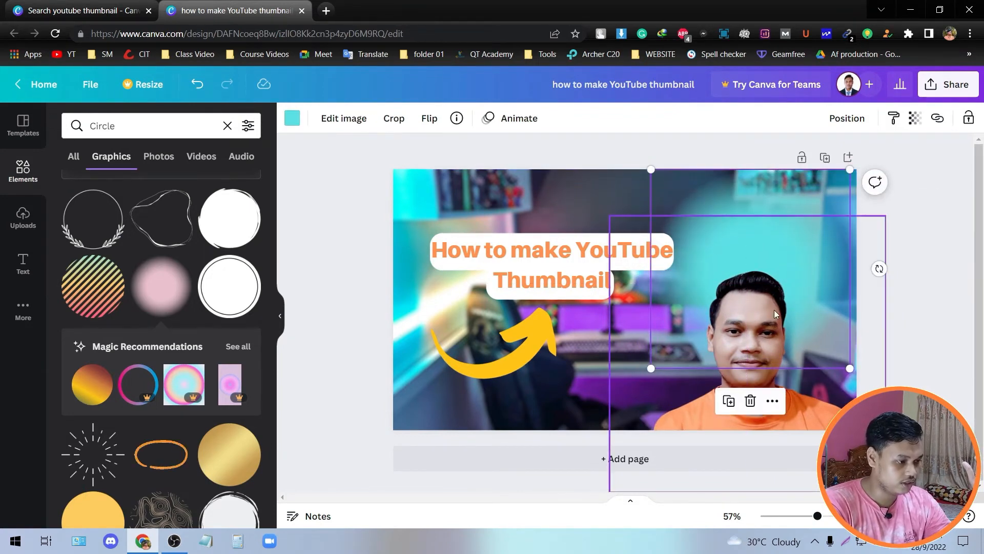
Move the portrait back up in front of the turquoise circle and scale it down slightly
drag(775, 314, 761, 282)
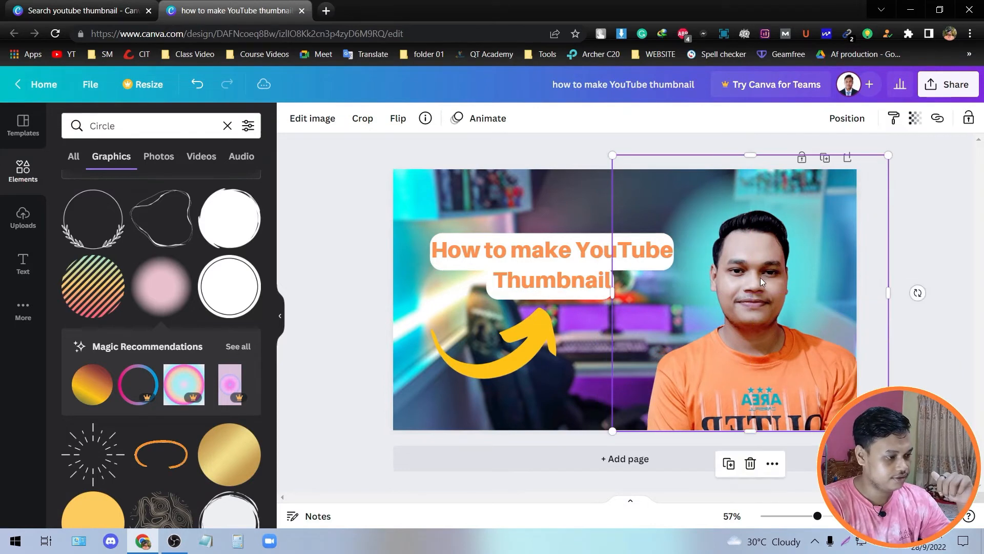
drag(609, 154, 610, 156)
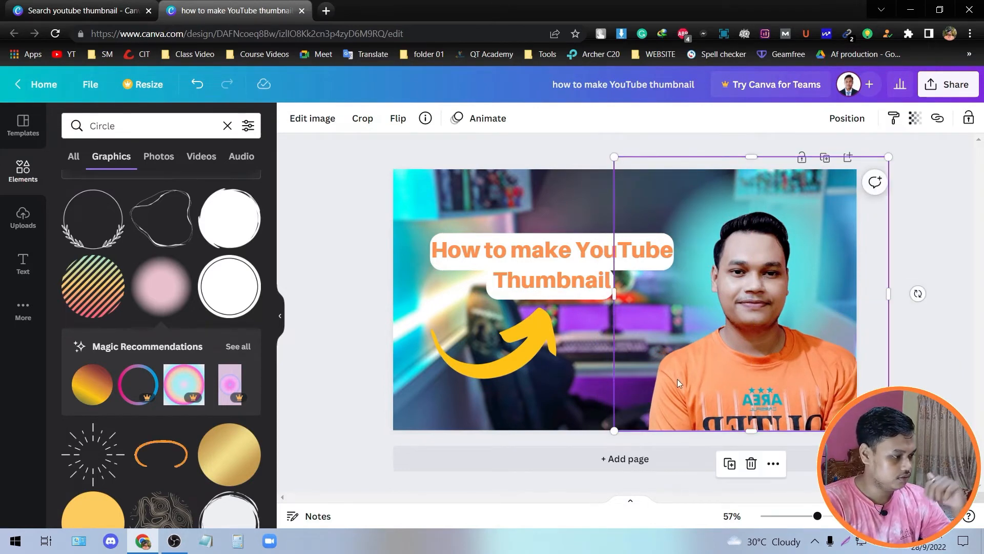
click(345, 317)
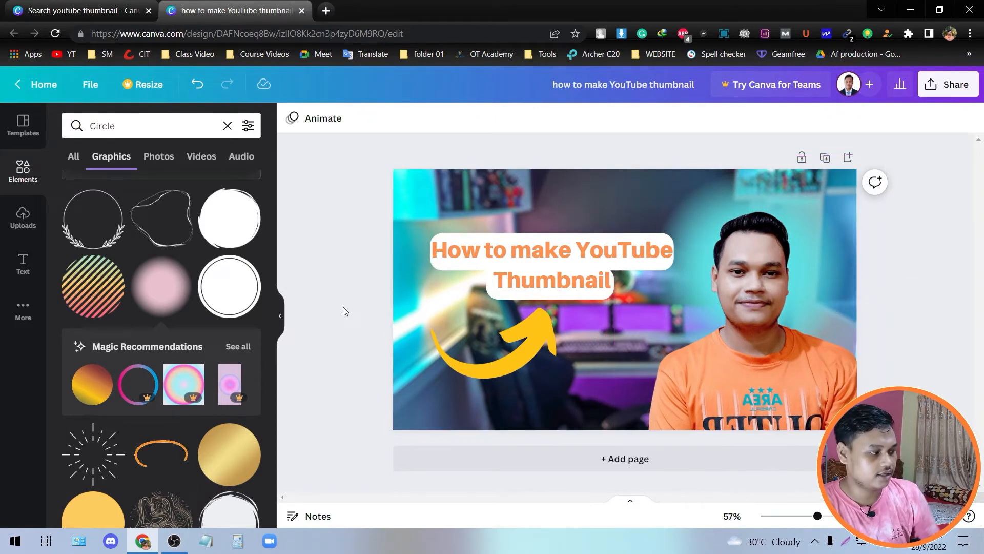
Find the glowing pink neon ring among the circle graphics and add it to the thumbnail
scroll(193, 325, down, 5)
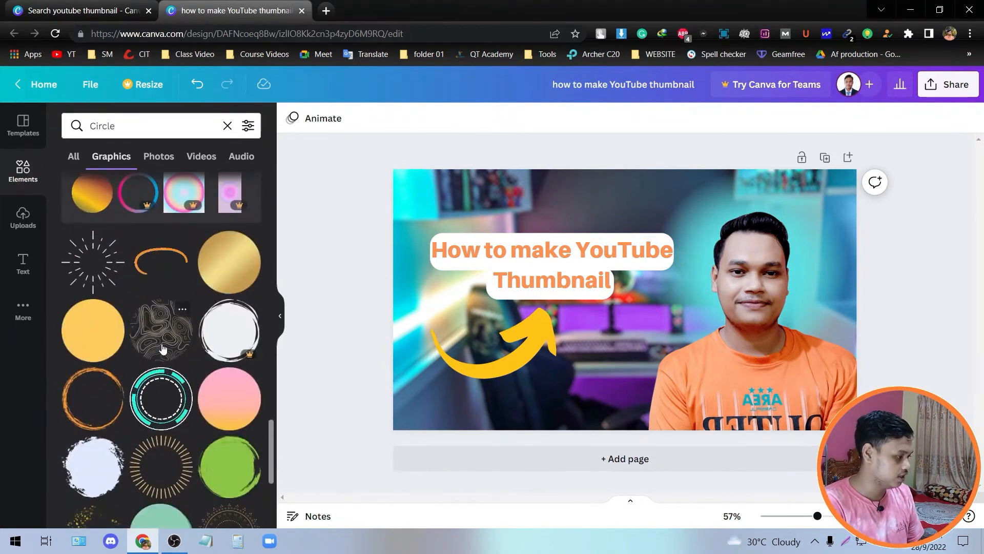
scroll(158, 352, down, 5)
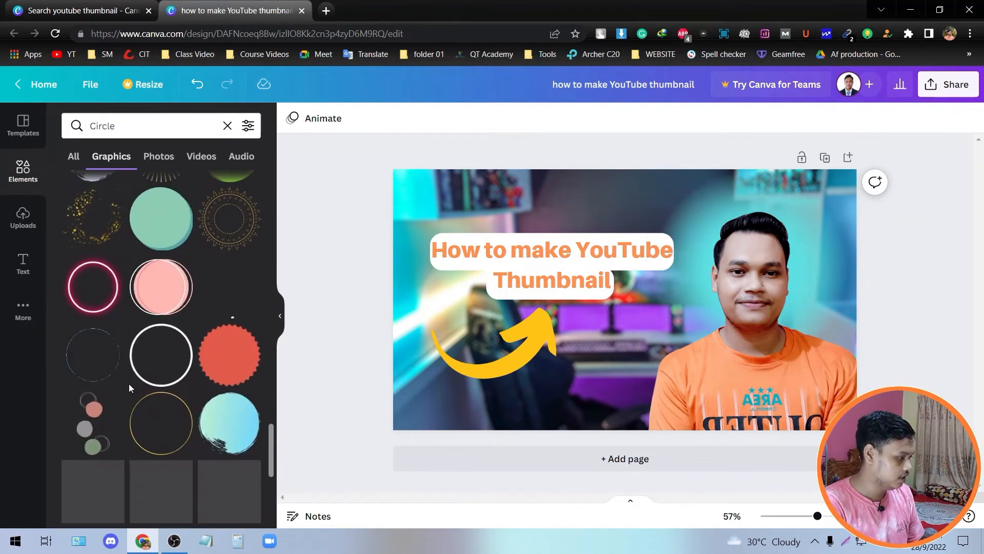
scroll(127, 383, down, 4)
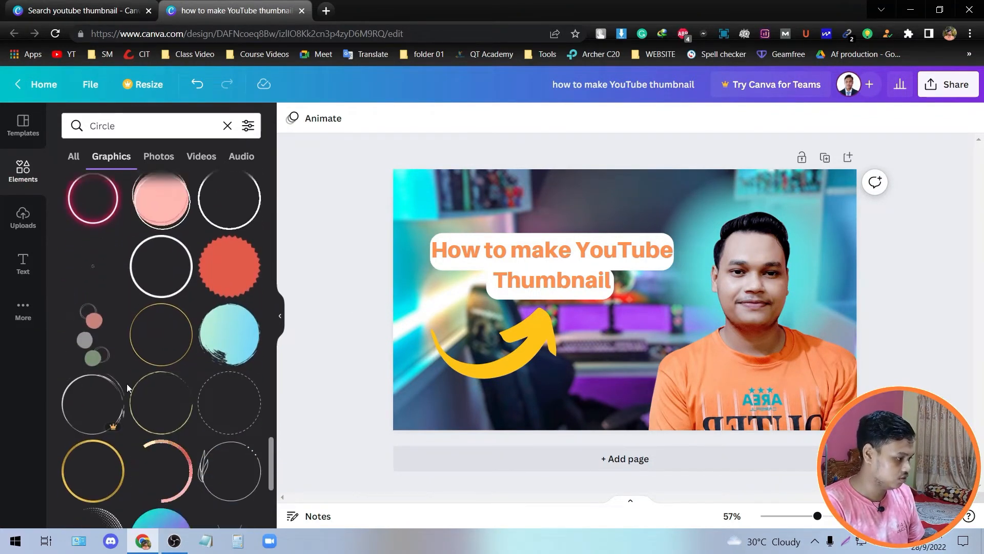
scroll(127, 383, up, 4)
click(93, 351)
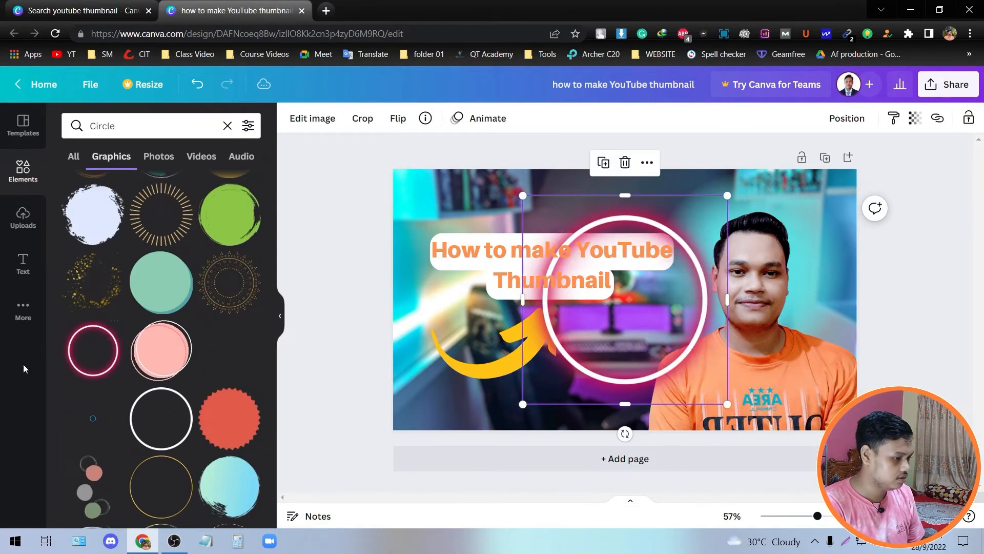
Place the pink neon ring around the portrait's head, enlarge it slightly and centre it
drag(638, 353, 769, 324)
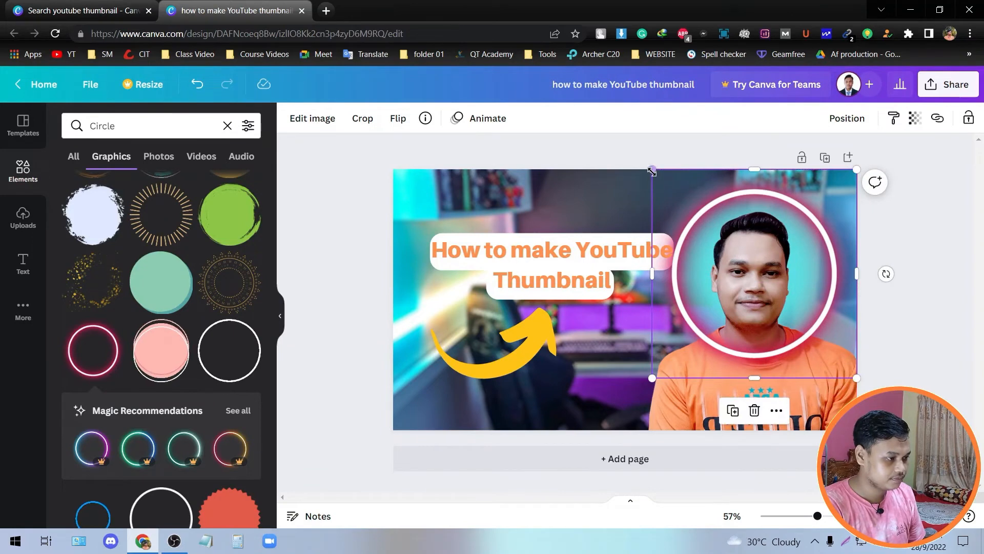
drag(651, 171, 634, 150)
mouse_move(757, 311)
mouse_down()
mouse_move(765, 331)
mouse_move(764, 318)
mouse_up()
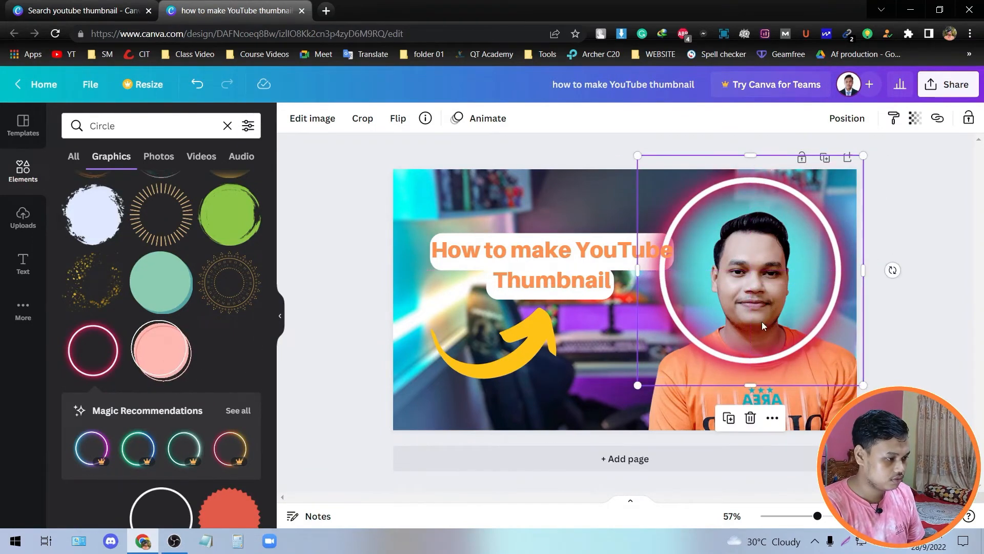
Send the pink neon ring to the back of the layer order and bring it forward one level, behind the portrait
click(843, 118)
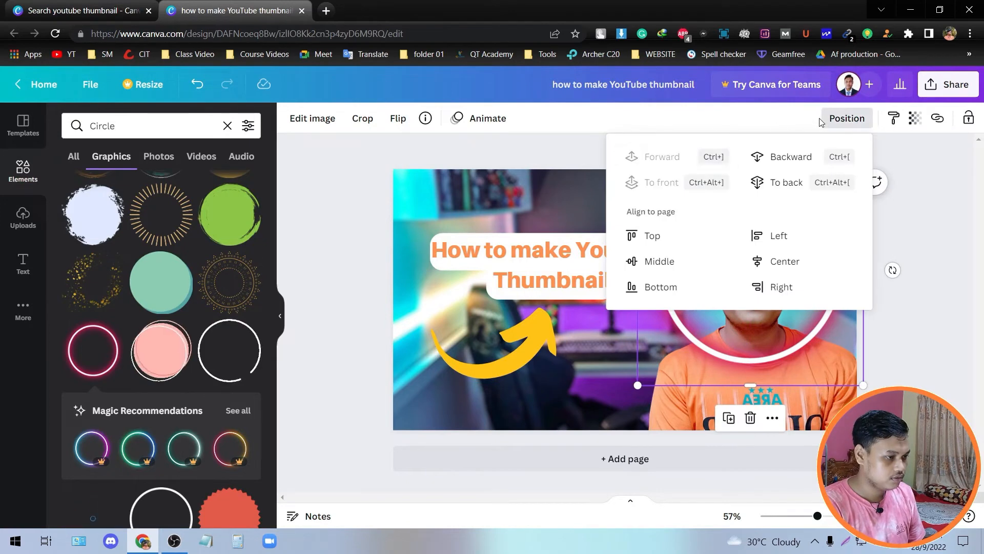
click(842, 119)
click(842, 118)
click(843, 119)
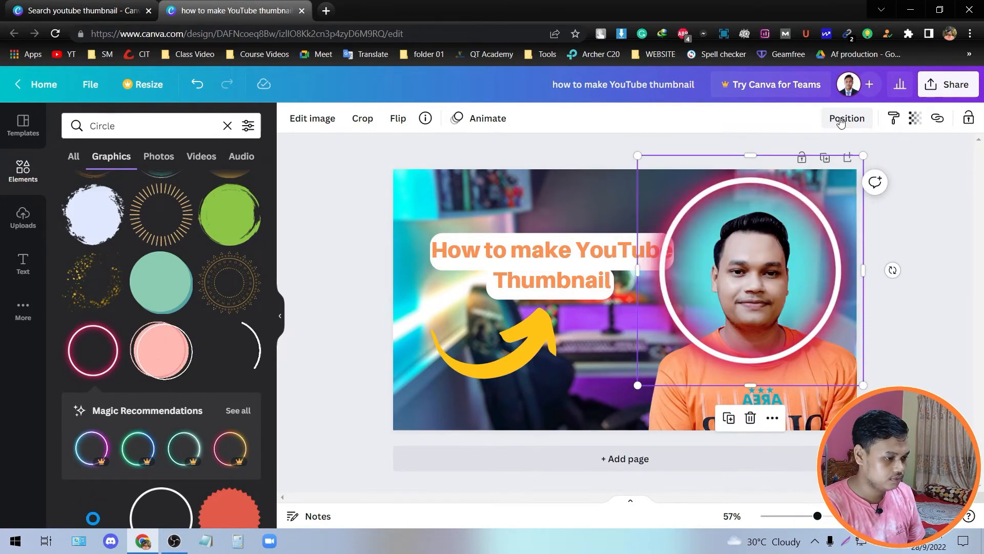
click(843, 119)
click(774, 183)
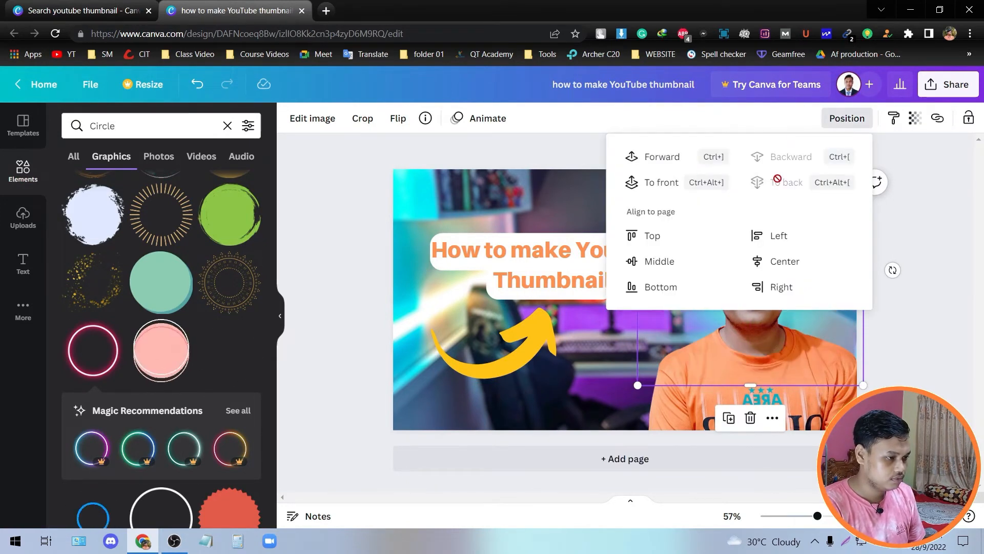
click(660, 185)
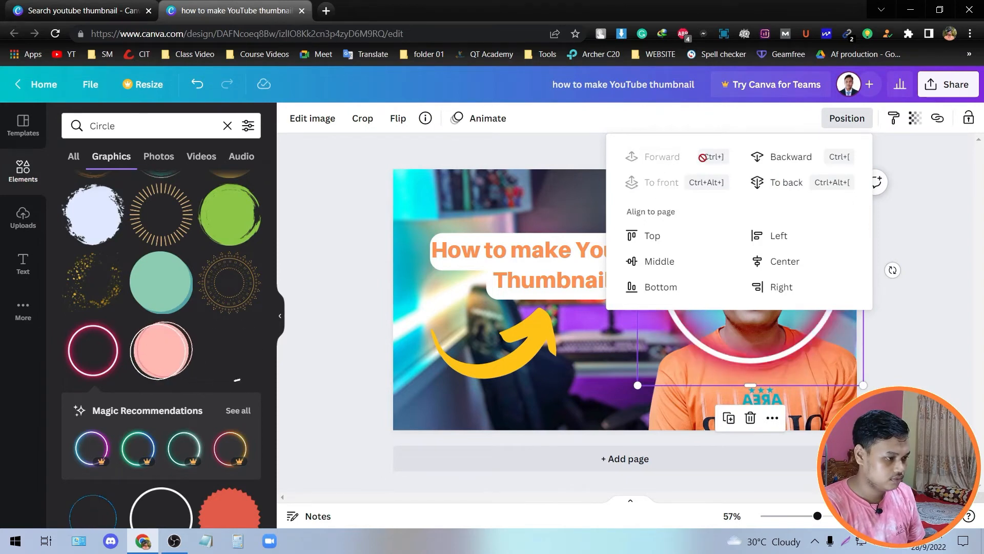
click(784, 156)
click(686, 185)
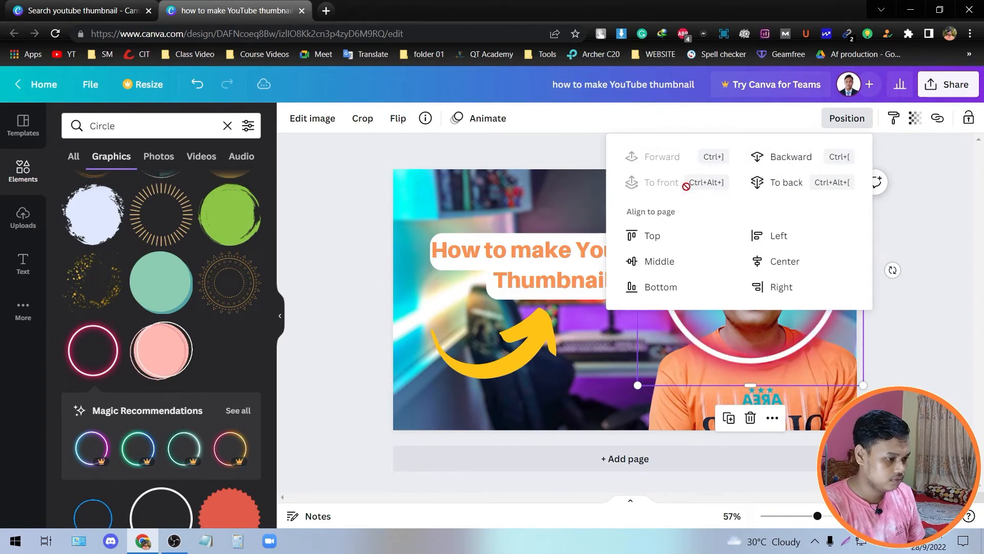
click(799, 186)
click(652, 157)
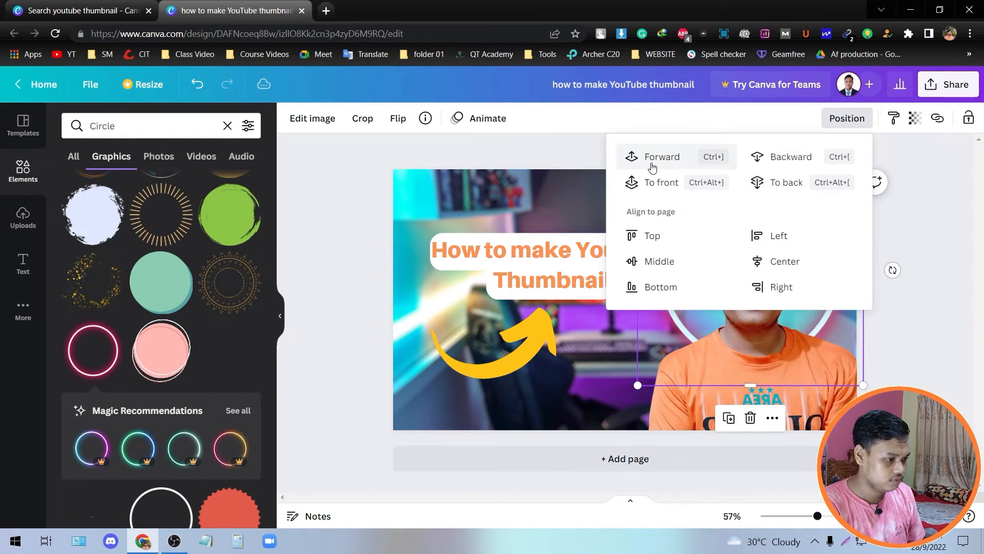
click(810, 122)
Shift the heading and its upper white bar away from the ring, and realign the lower bar behind "Thumbnail"
drag(452, 208, 514, 259)
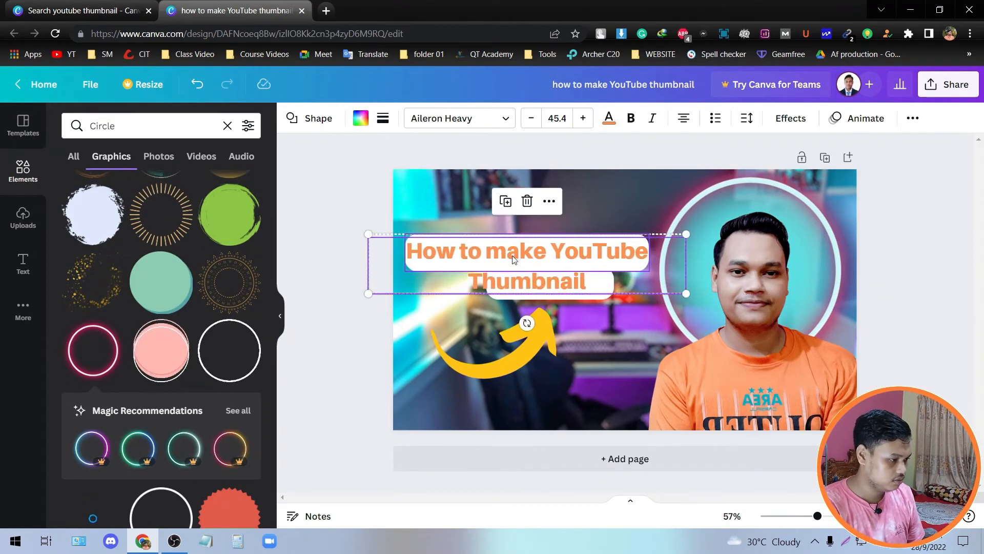
click(587, 295)
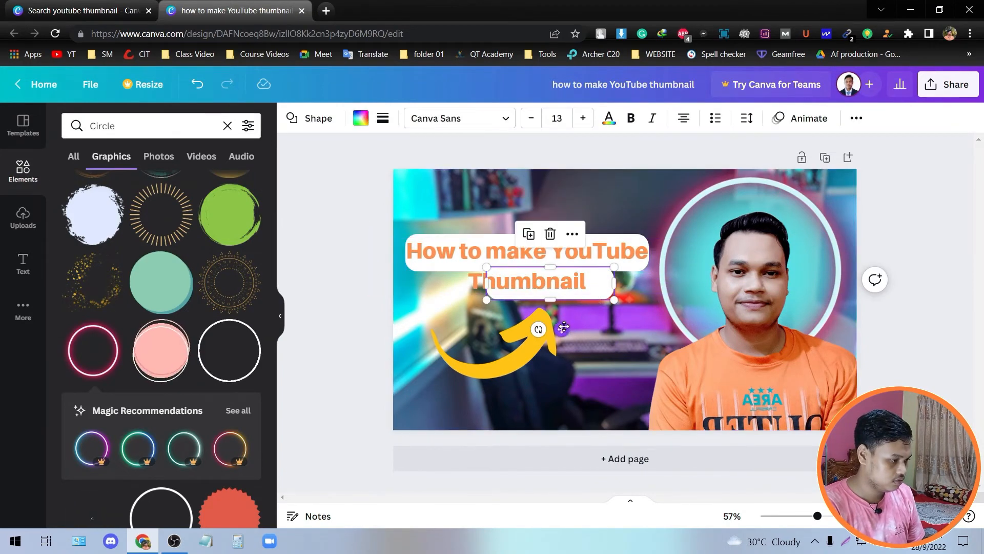
drag(564, 327, 538, 331)
click(437, 202)
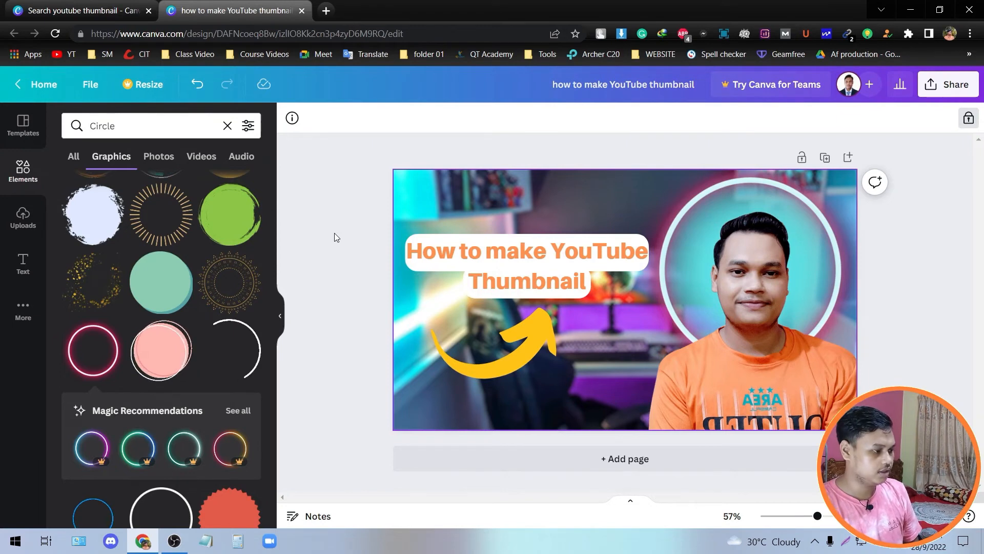
Shrink the yellow arrow slightly and reposition it centrally below the heading
click(523, 322)
drag(417, 356, 443, 349)
mouse_move(523, 354)
mouse_down()
mouse_move(505, 347)
mouse_move(506, 358)
mouse_up()
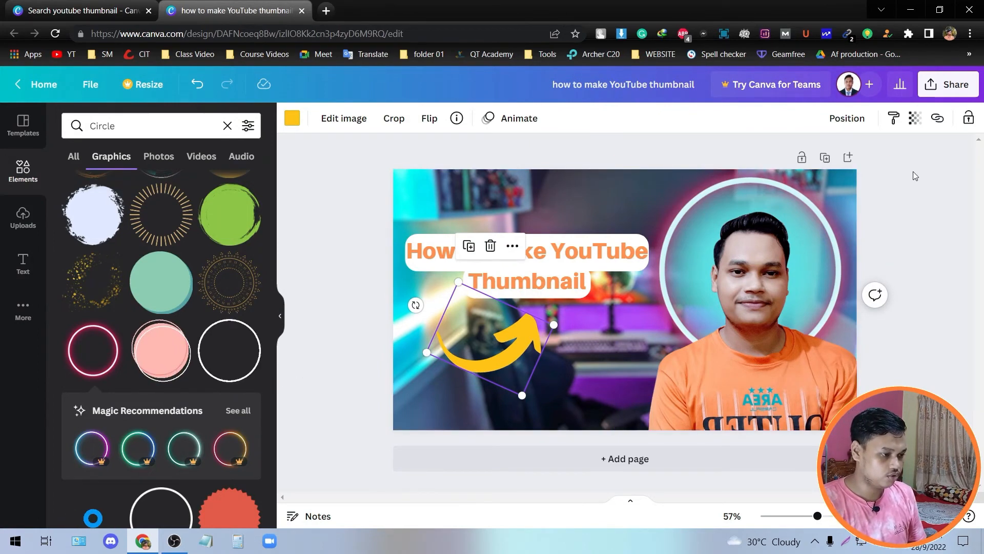
click(927, 194)
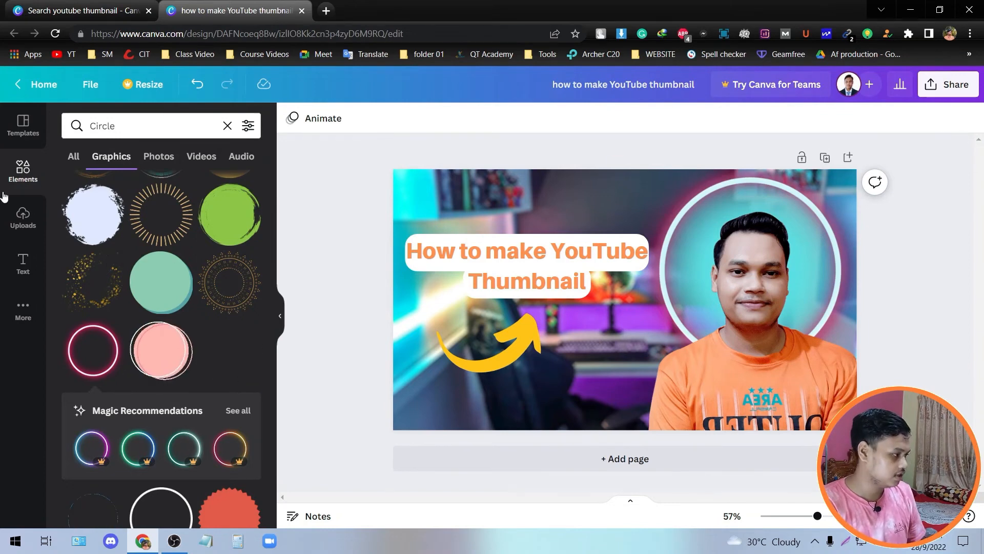
Upload the image Screenshot_9 from the APPLE folder in Pictures
click(23, 218)
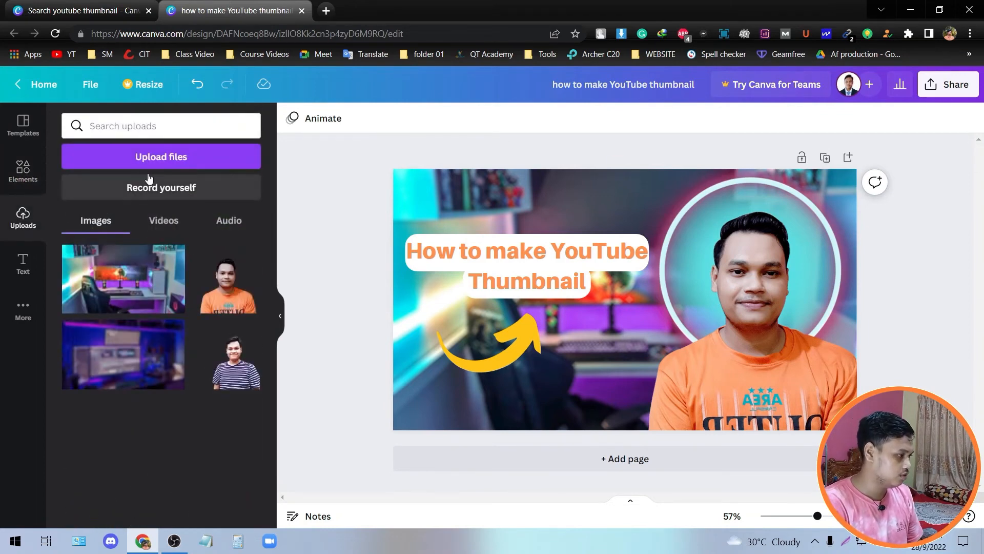
click(165, 156)
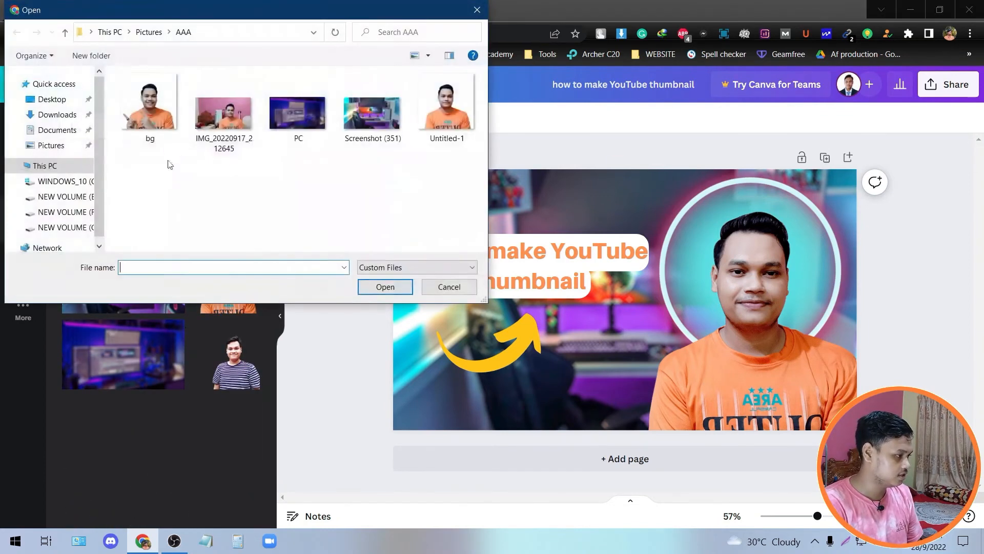
click(51, 145)
scroll(304, 170, down, 3)
scroll(303, 169, up, 3)
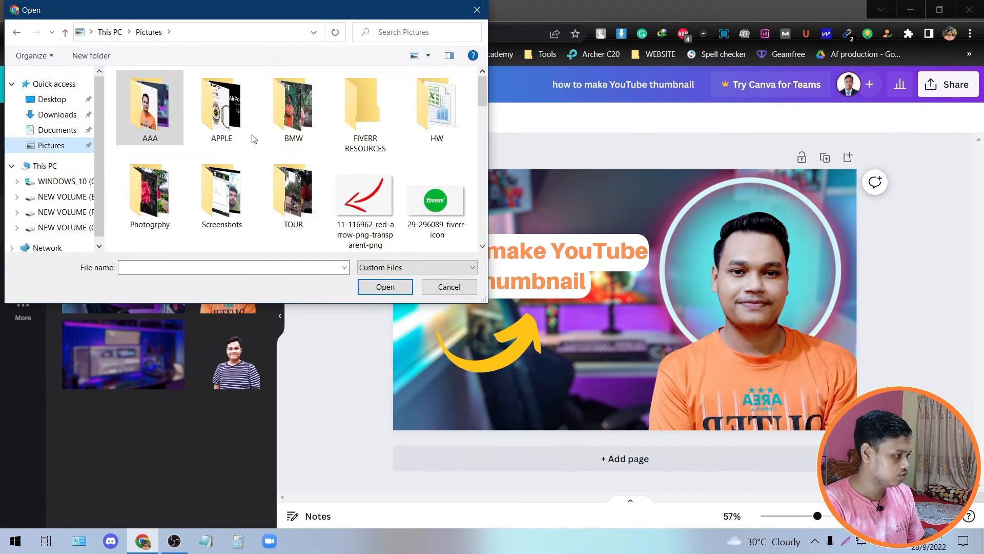
double_click(223, 107)
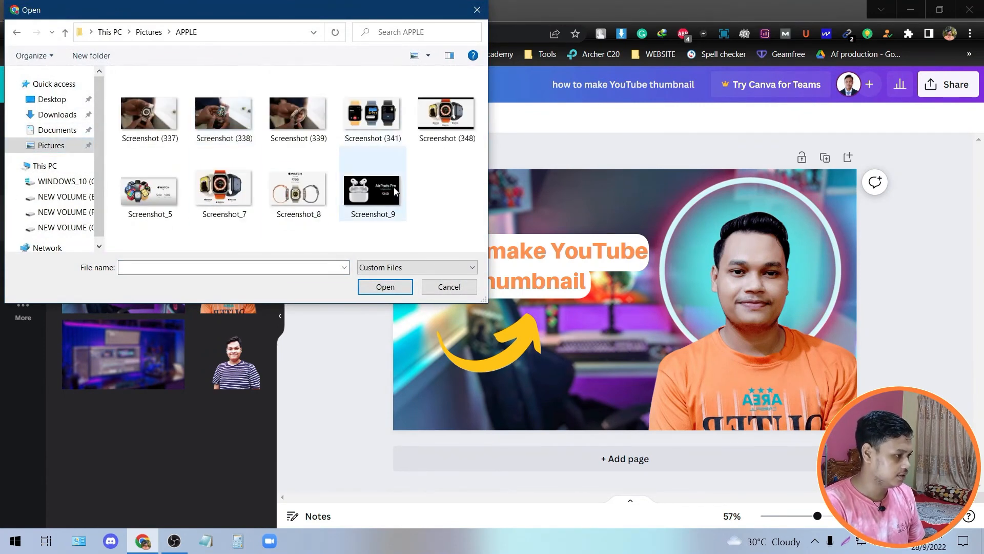
click(389, 218)
click(385, 288)
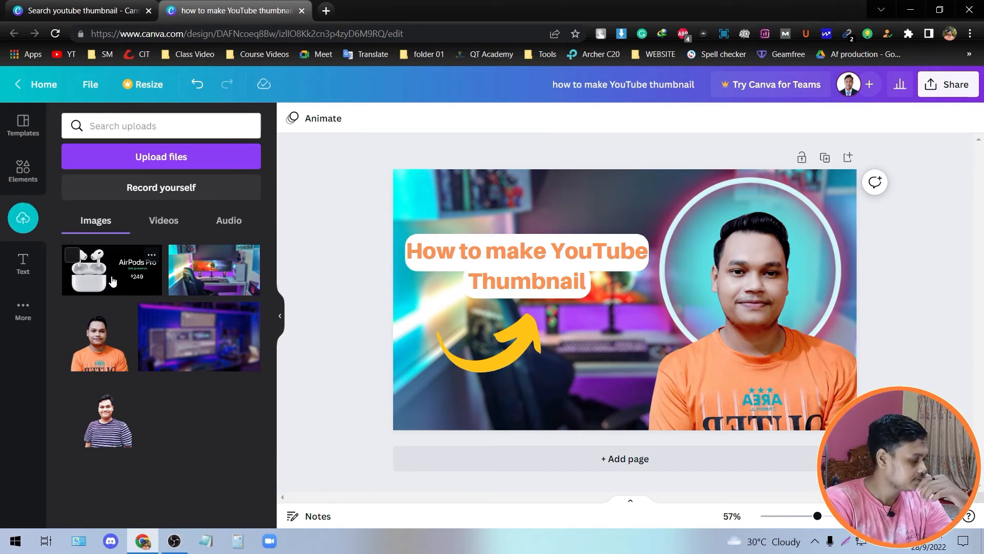
Try the uploaded AirPods Pro image on the lower part of the thumbnail, and delete it from the page
click(101, 264)
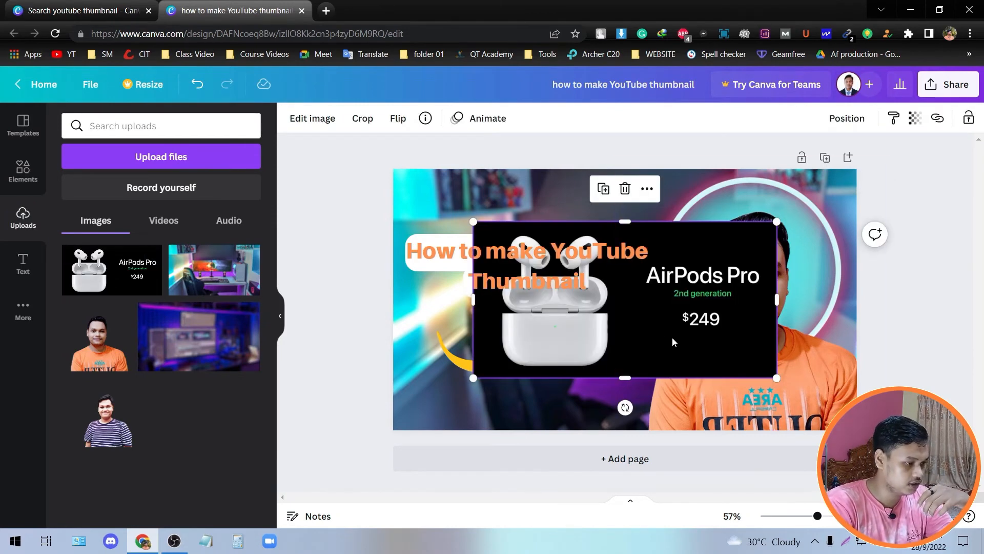
mouse_move(642, 353)
mouse_down()
mouse_move(594, 398)
mouse_move(686, 379)
mouse_move(641, 393)
mouse_move(634, 365)
mouse_up()
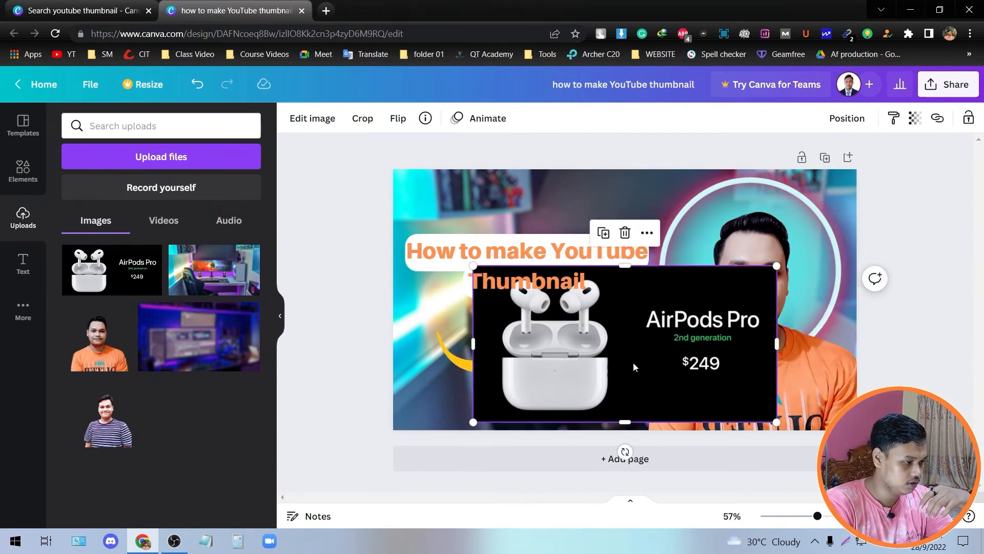
click(625, 234)
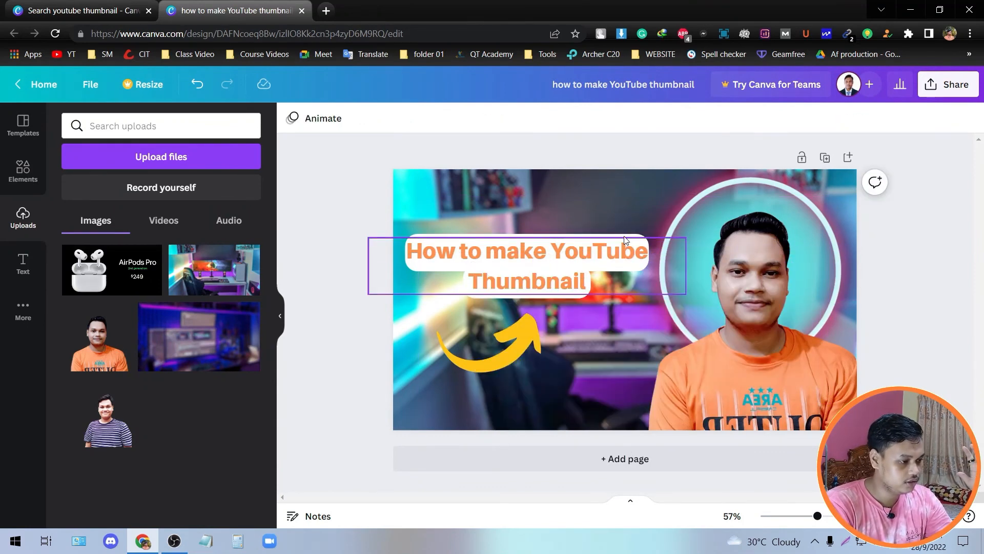
Download the thumbnail as a PNG at 1280 × 720 px, and open the exported image to check it before closing it
click(942, 85)
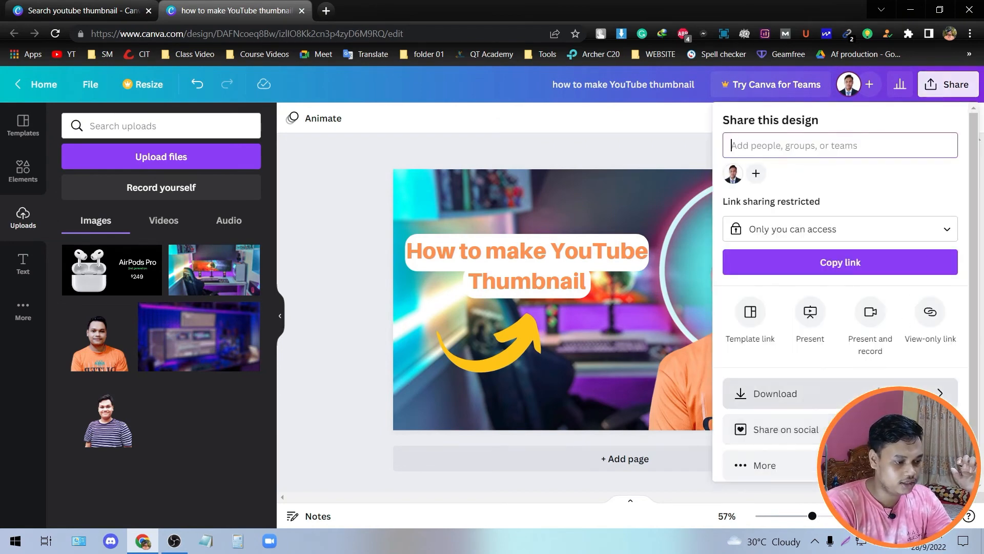
click(753, 394)
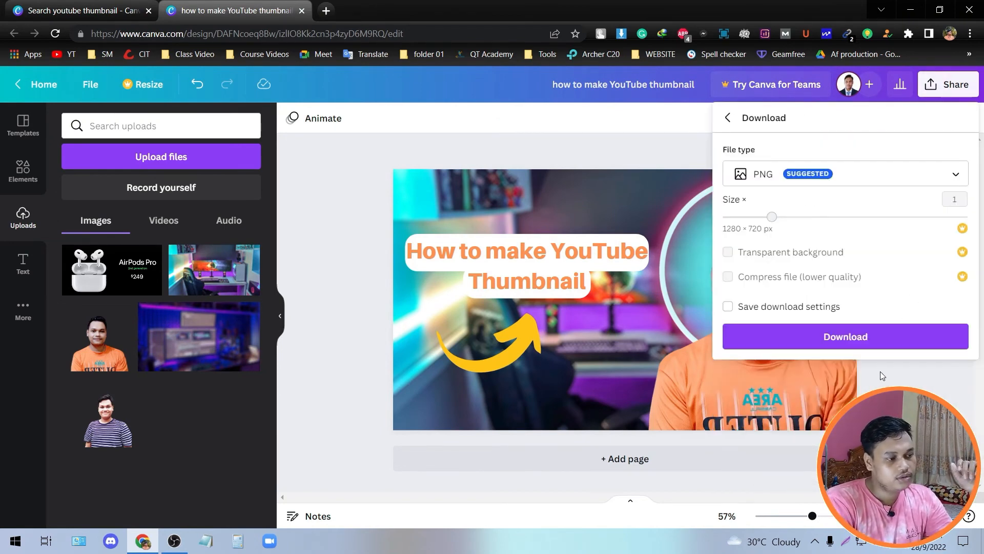
click(887, 174)
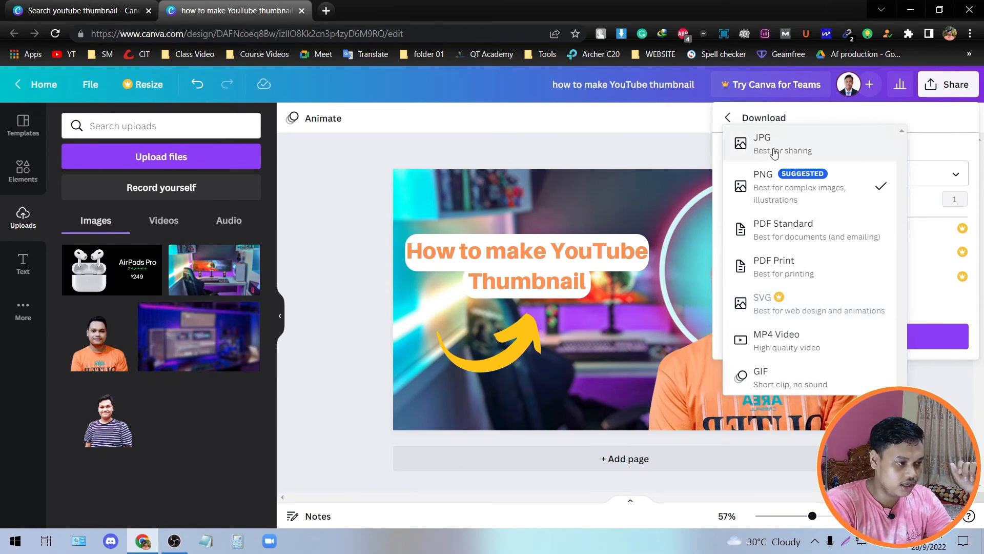
click(836, 194)
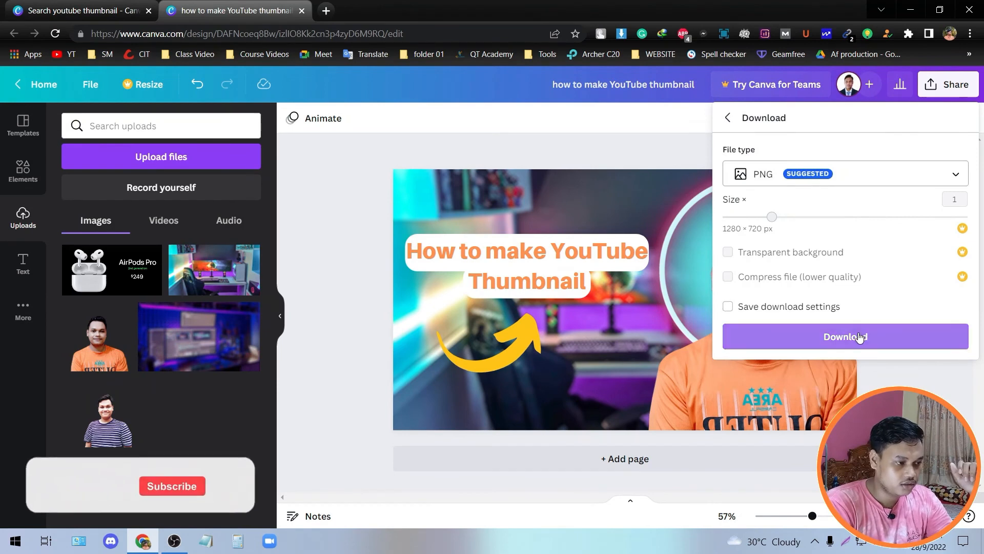
click(862, 339)
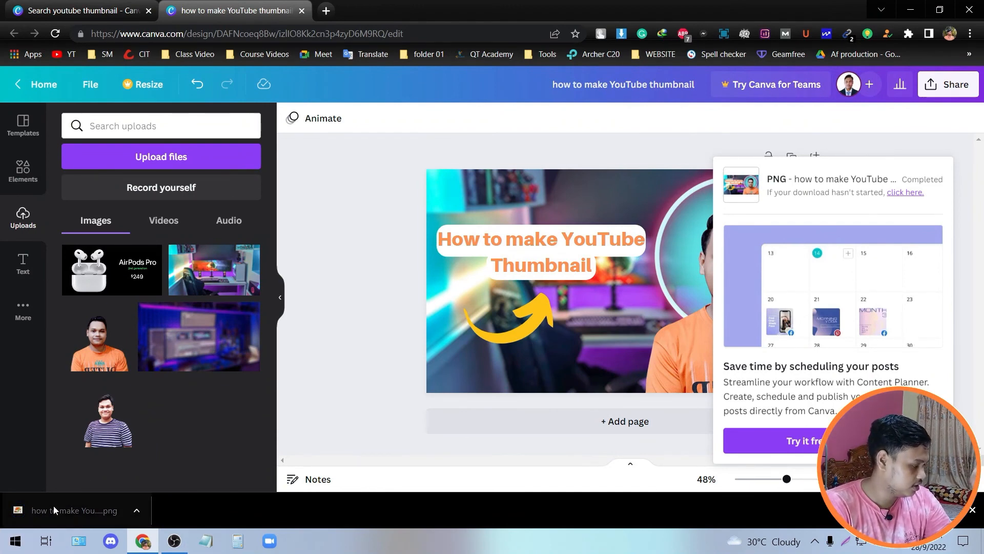
click(39, 512)
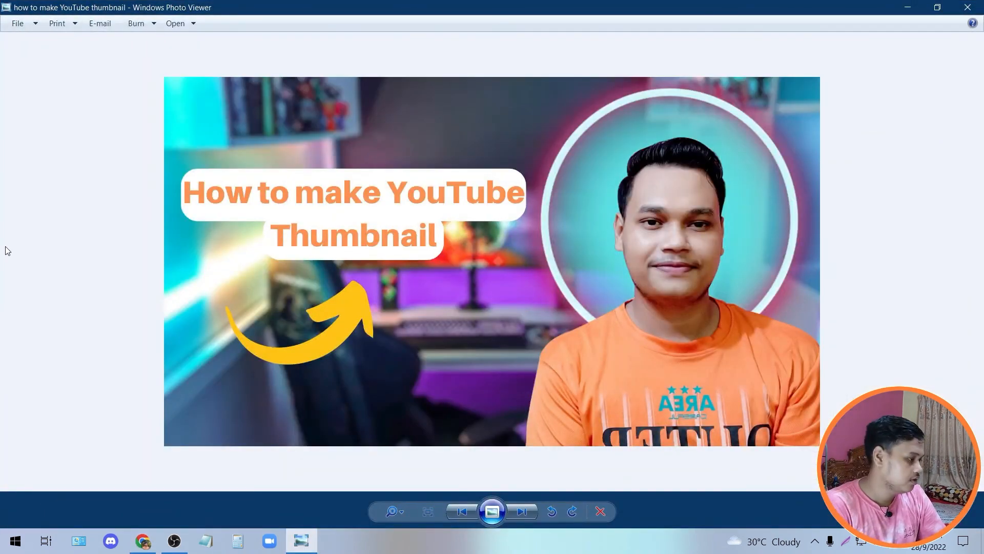
click(977, 7)
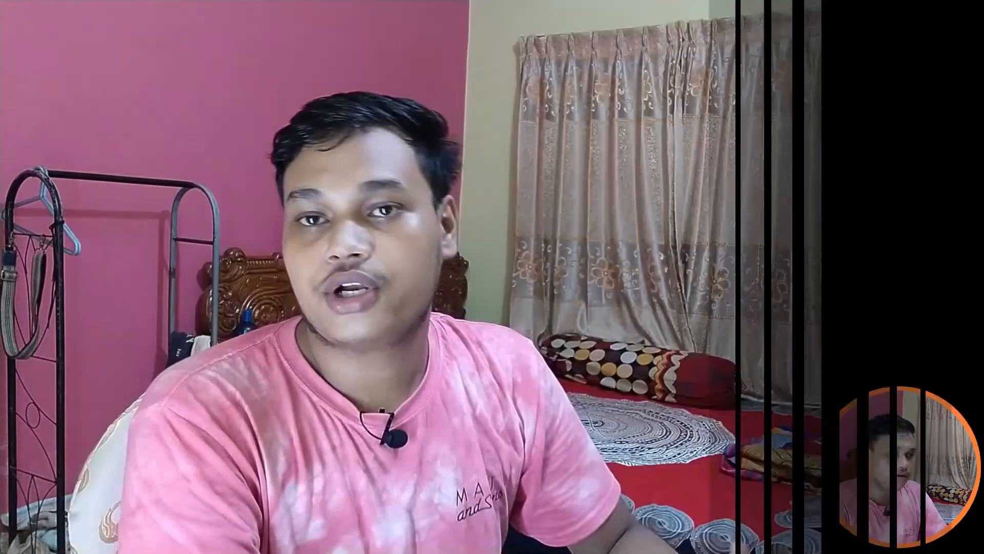